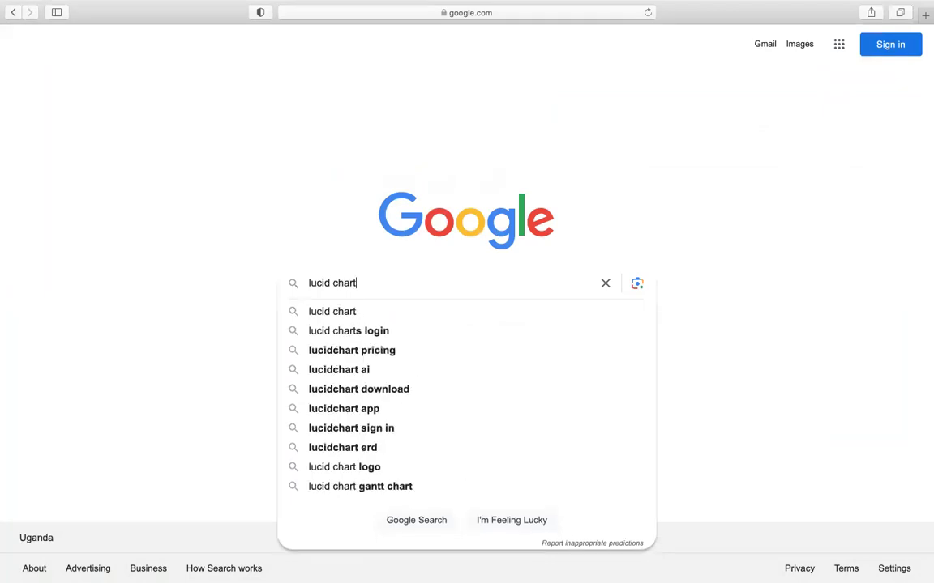
Search Google for 'lucid chart' and open the 'Lucidchart: Intelligent Diagramming' result.
{"action": "key", "text": "Return"}
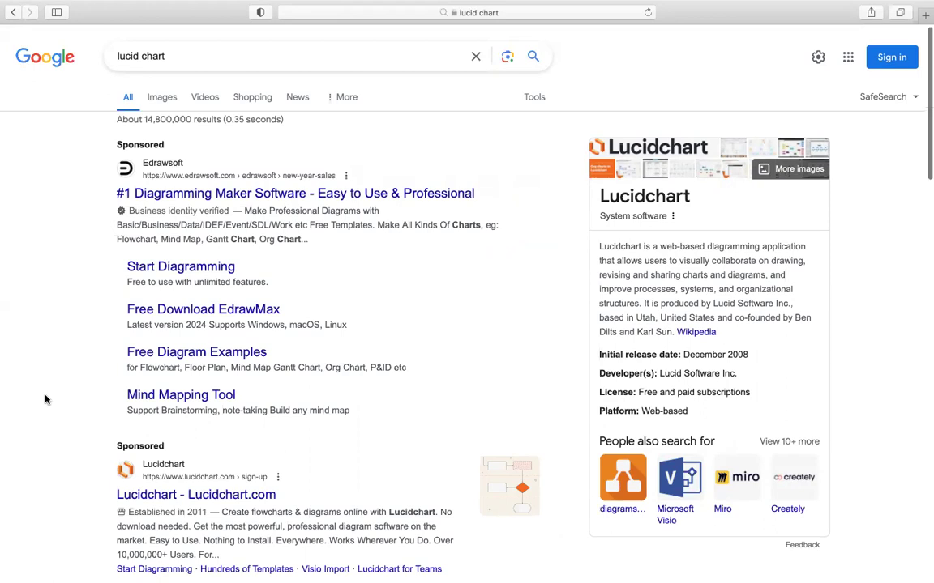
{"action": "scroll", "coordinate": [45, 399], "scroll_direction": "down", "scroll_amount": 5}
{"action": "scroll", "coordinate": [45, 399], "scroll_direction": "down", "scroll_amount": 1}
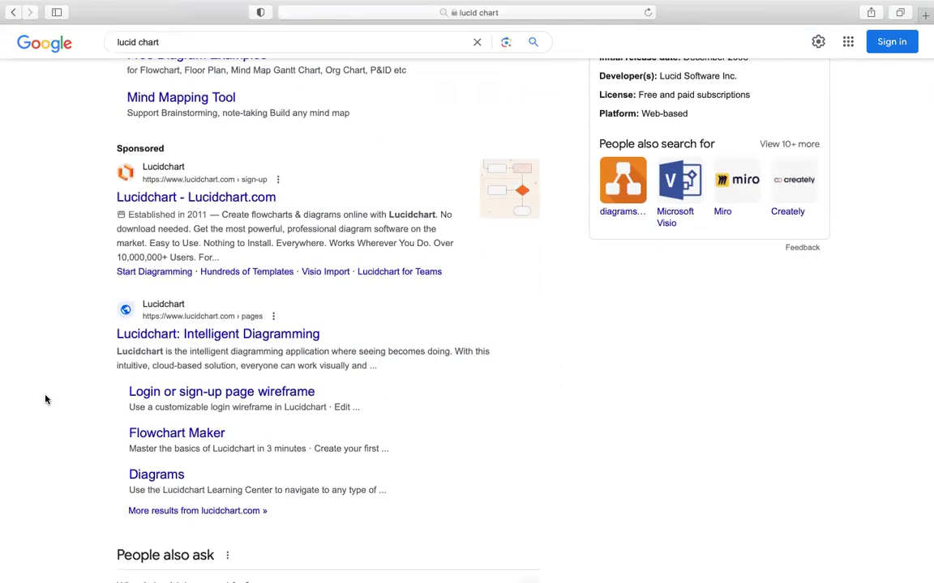
{"action": "scroll", "coordinate": [45, 398], "scroll_direction": "up", "scroll_amount": 1}
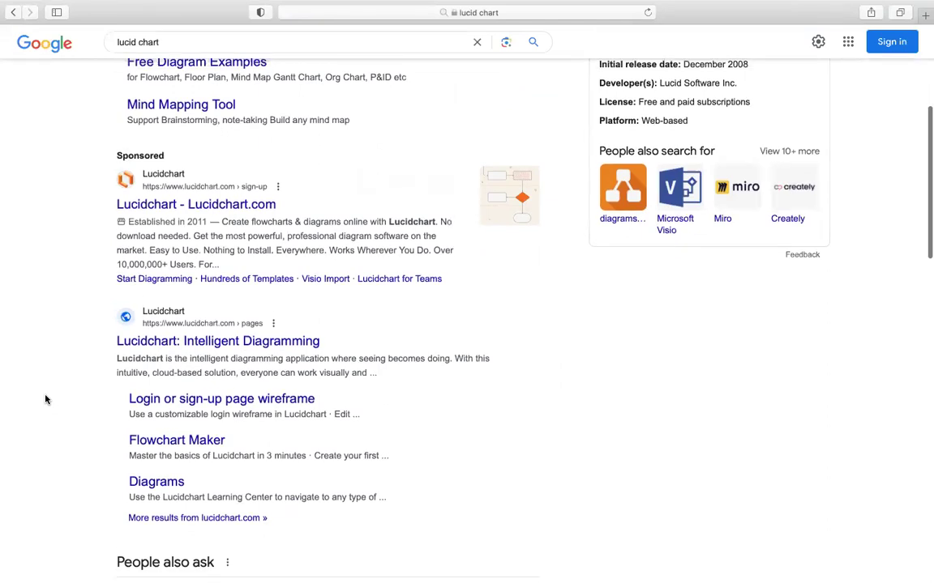
{"action": "scroll", "coordinate": [45, 399], "scroll_direction": "up", "scroll_amount": 2}
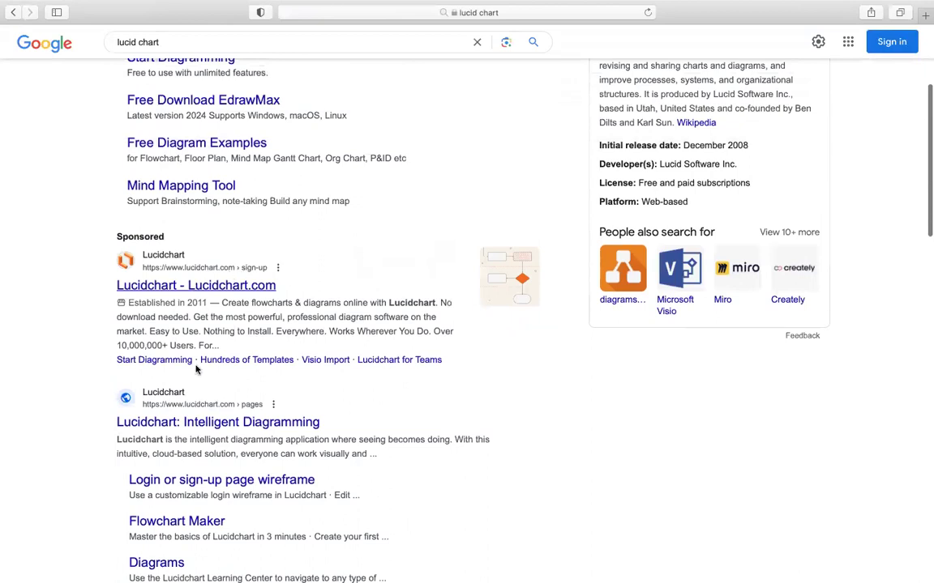
{"action": "scroll", "coordinate": [195, 450], "scroll_direction": "down", "scroll_amount": 2}
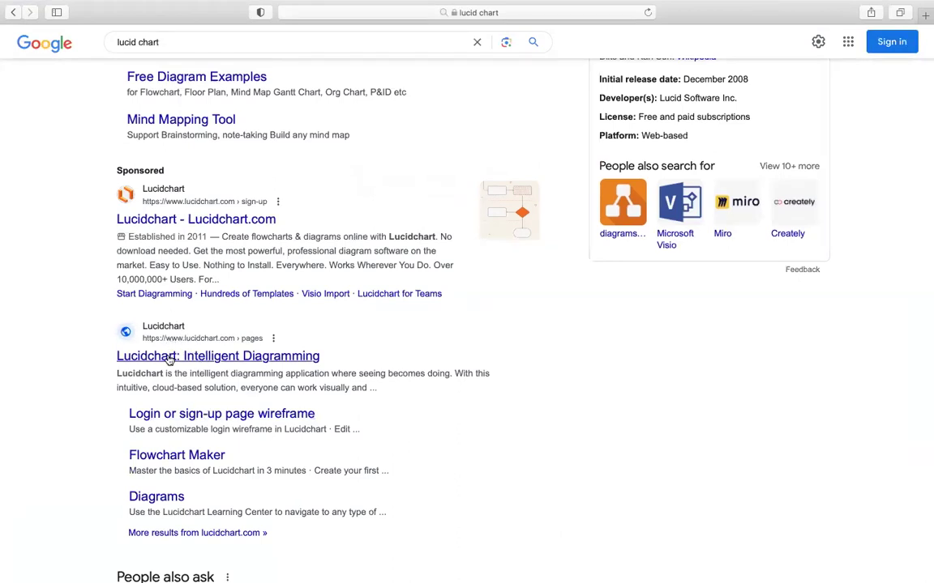
{"action": "left_click", "coordinate": [172, 221]}
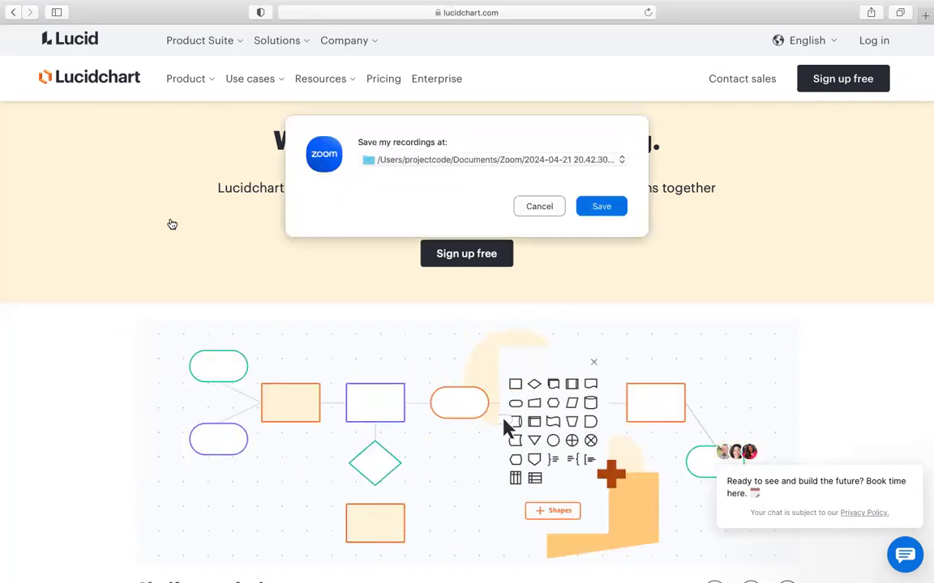
Save the Zoom recording, close the Finder window and iTunes sign-in prompt, and return to Safari.
{"action": "left_click", "coordinate": [602, 207]}
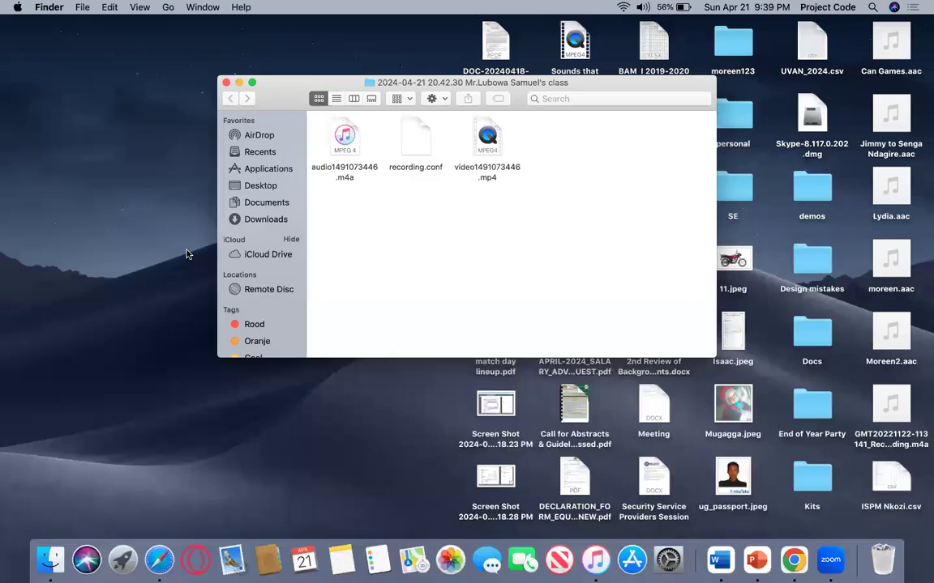
{"action": "left_click", "coordinate": [226, 82]}
{"action": "left_click", "coordinate": [523, 269]}
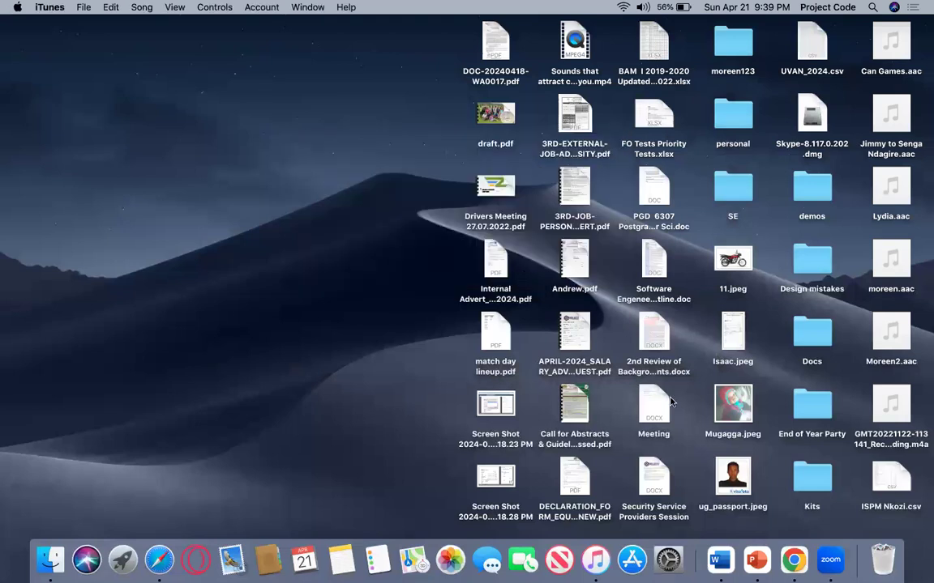
{"action": "left_click", "coordinate": [830, 559]}
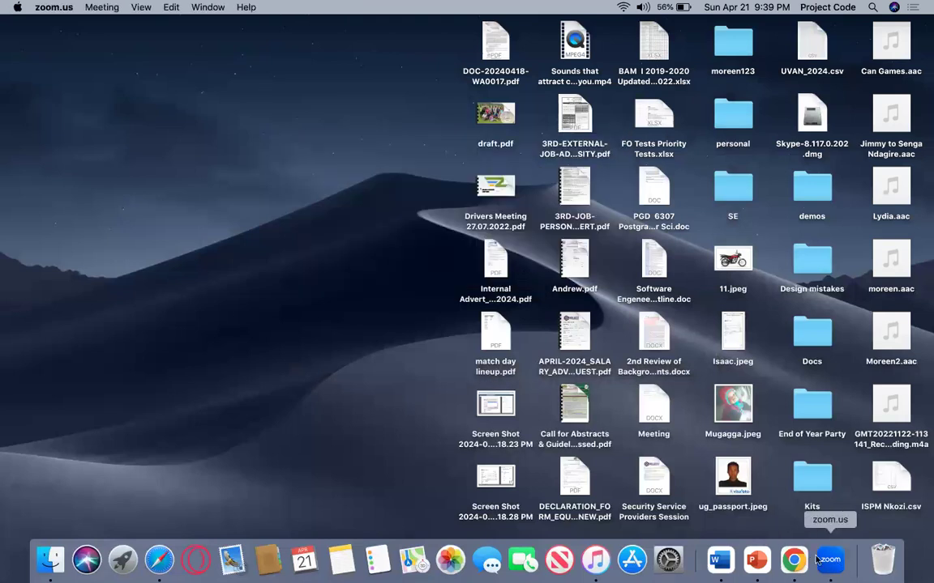
{"action": "left_click", "coordinate": [158, 561]}
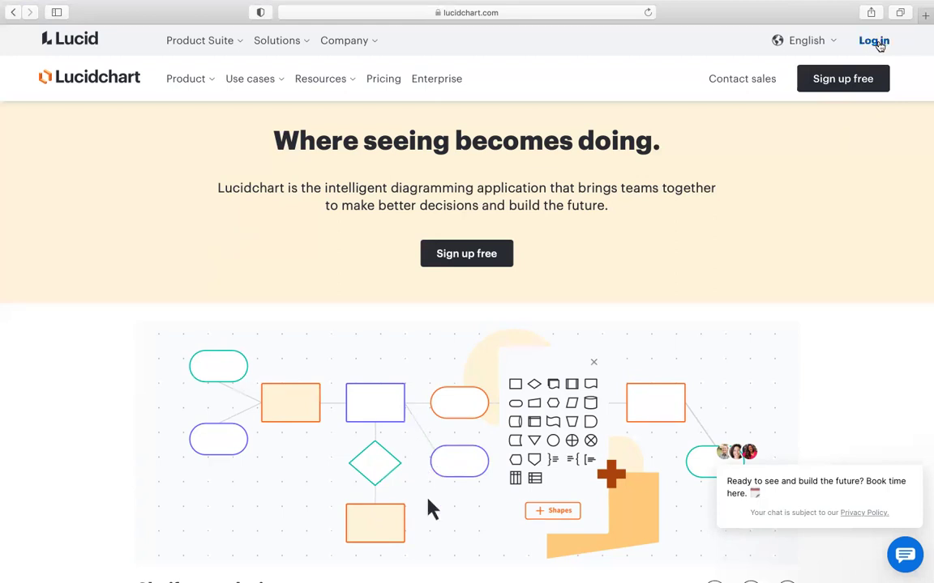
Go to the Lucid login page from the homepage's Log in link.
{"action": "left_click", "coordinate": [875, 42]}
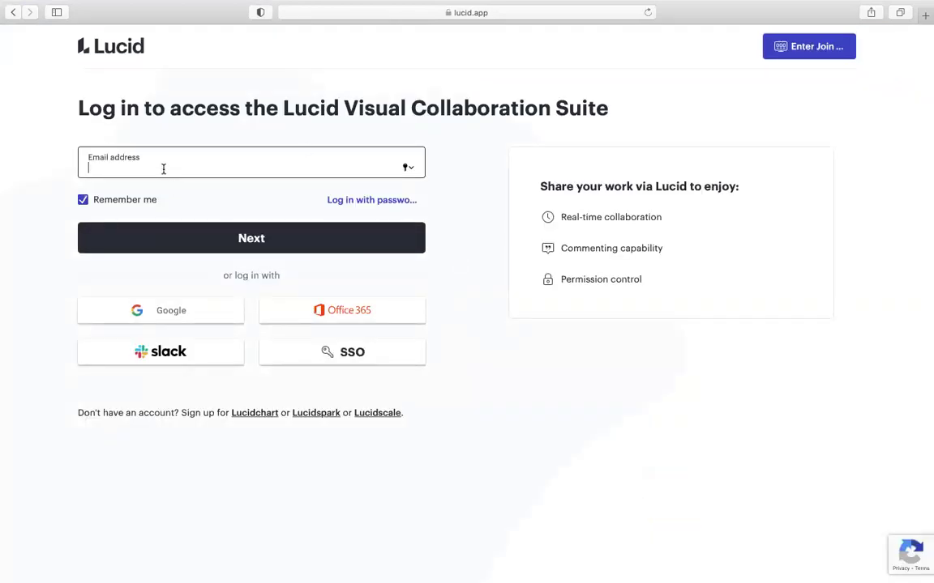
Enter the account e-mail address, continue to the password step, enter the password and log in.
{"action": "left_click", "coordinate": [225, 233]}
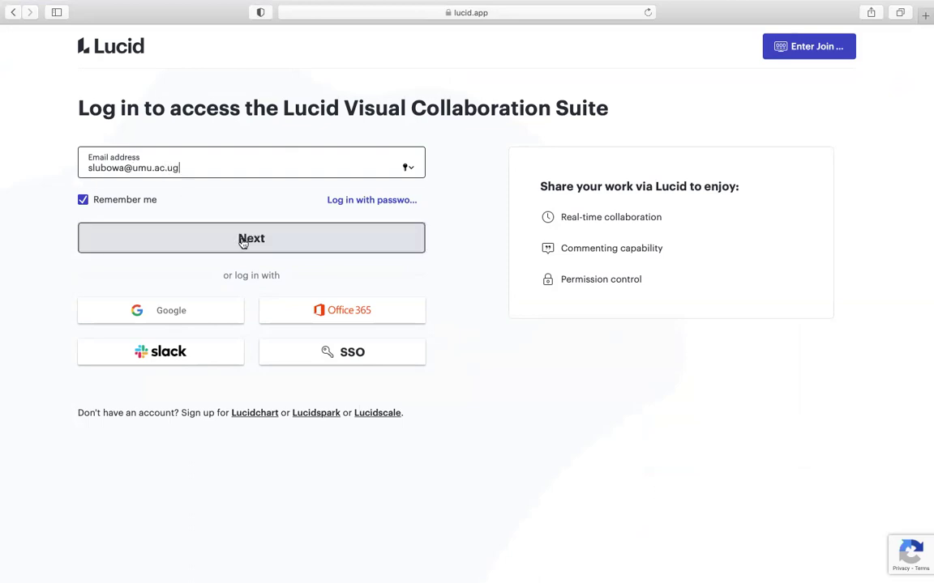
{"action": "left_click", "coordinate": [242, 241]}
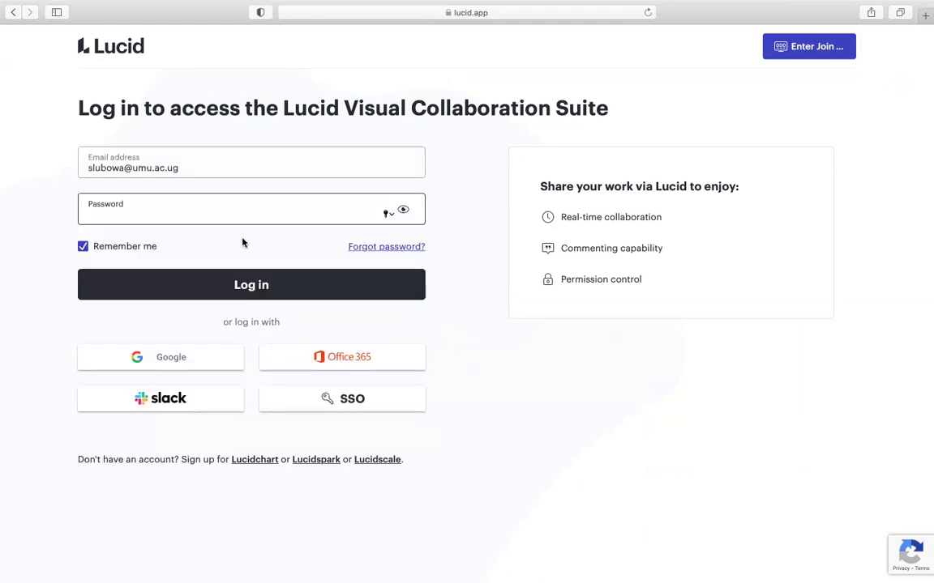
{"action": "type", "text": "••••••••••••••"}
{"action": "left_click", "coordinate": [248, 284]}
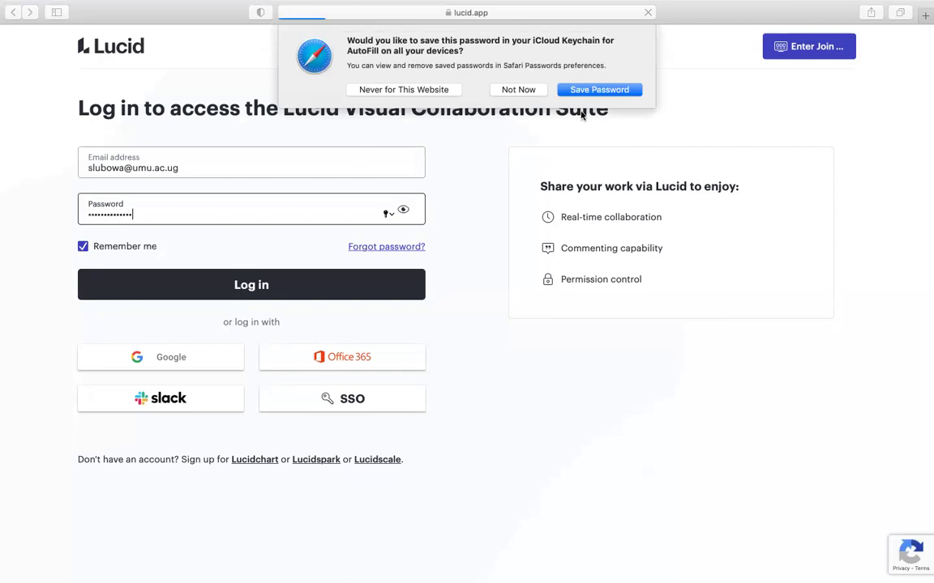
Save the Lucid password to iCloud Keychain when Safari offers.
{"action": "left_click", "coordinate": [602, 91]}
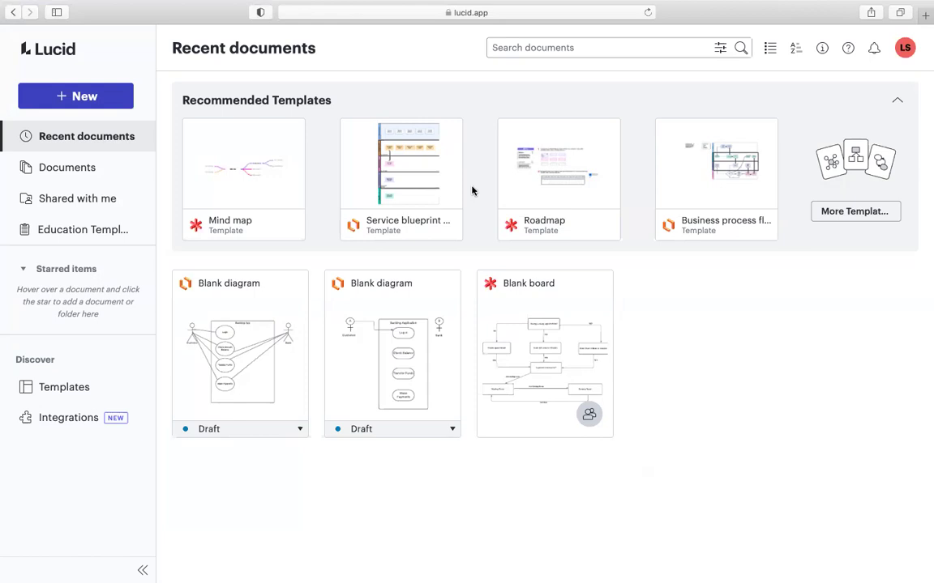
Look at the New menu, dismiss it, and open Documents showing the two Blank diagram drafts.
{"action": "left_click", "coordinate": [94, 100]}
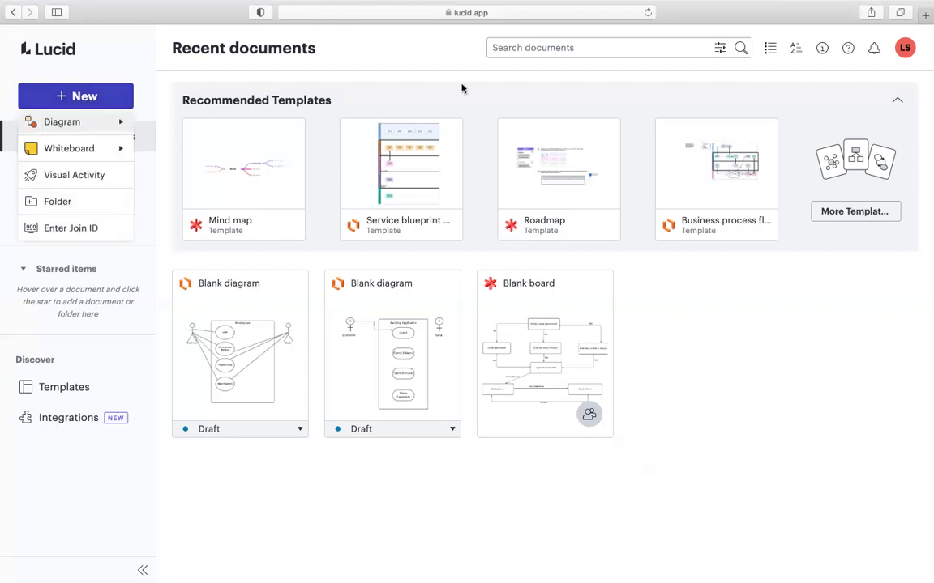
{"action": "left_click", "coordinate": [416, 78]}
{"action": "mouse_move", "coordinate": [302, 298]}
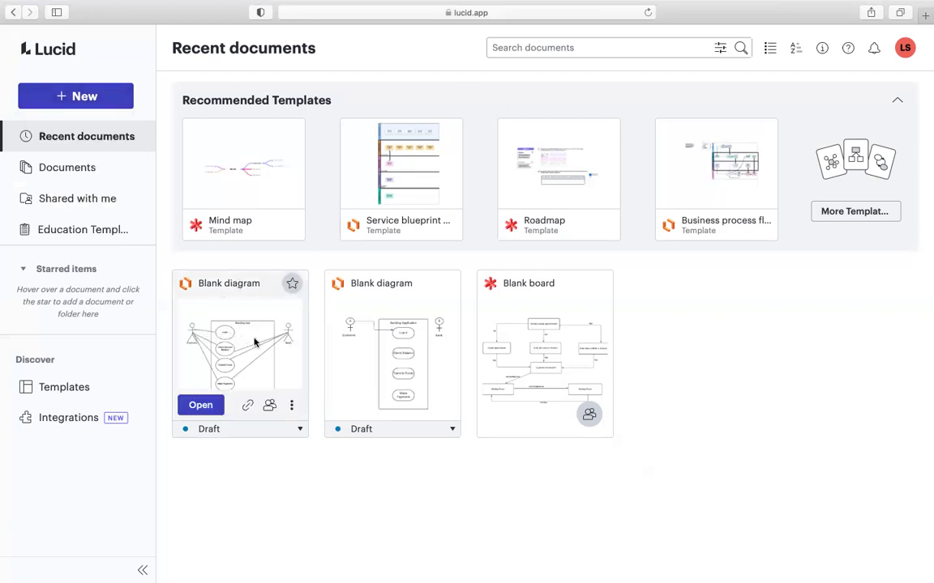
{"action": "mouse_move", "coordinate": [353, 354]}
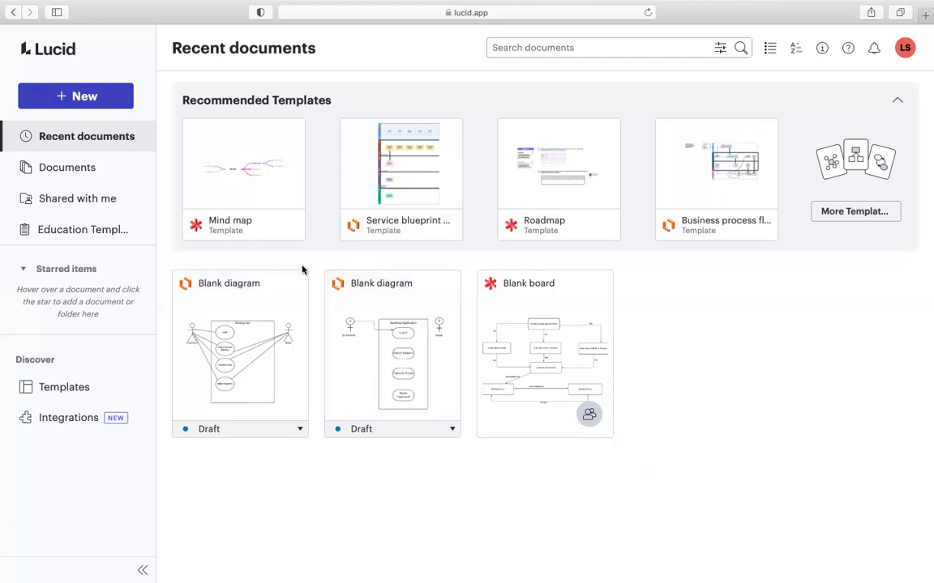
{"action": "mouse_move", "coordinate": [175, 362]}
{"action": "left_click", "coordinate": [72, 169]}
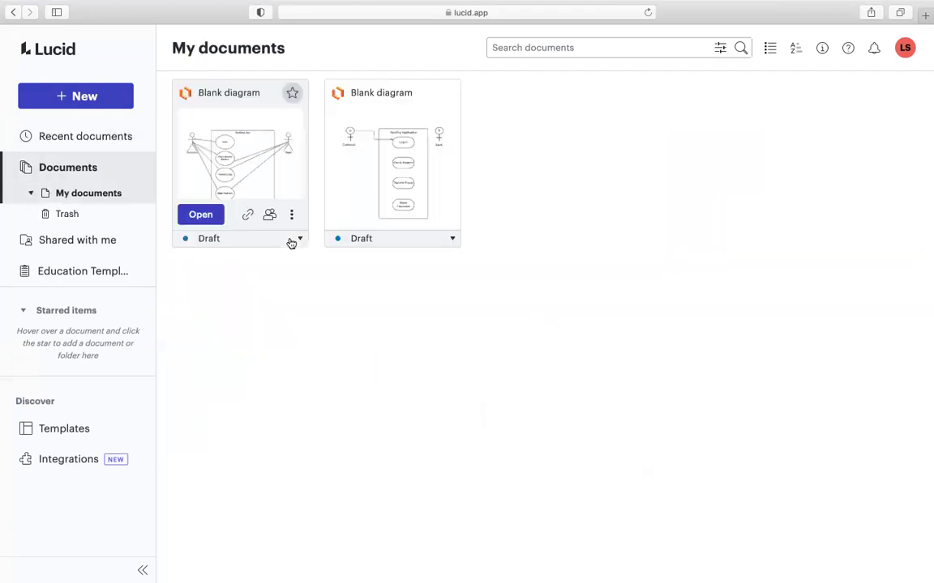
Open the first Blank diagram card in My documents in a new tab.
{"action": "mouse_move", "coordinate": [247, 134]}
{"action": "double_click", "coordinate": [274, 163]}
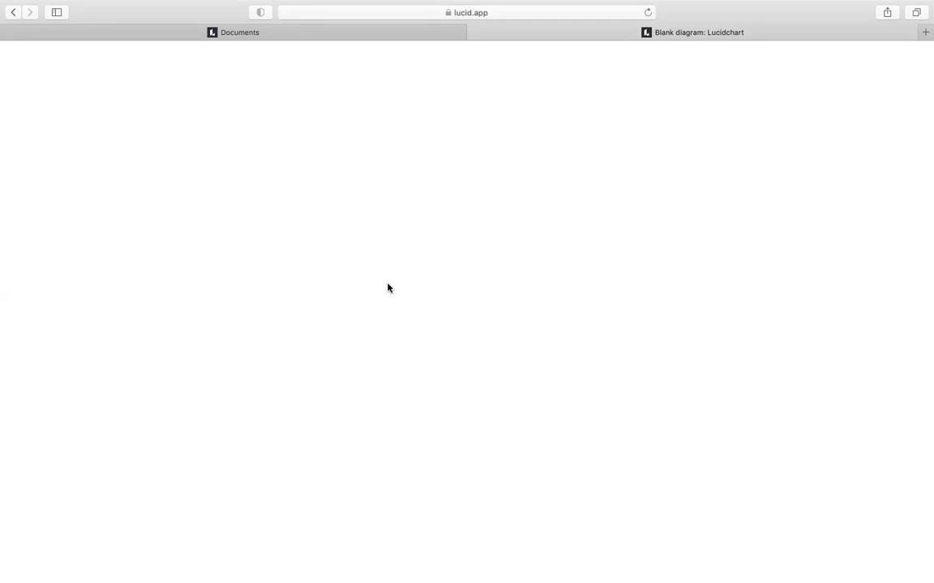
Reload the empty diagram page, then return to the My documents tab and its New menu.
{"action": "left_click", "coordinate": [649, 13]}
{"action": "left_click", "coordinate": [248, 34]}
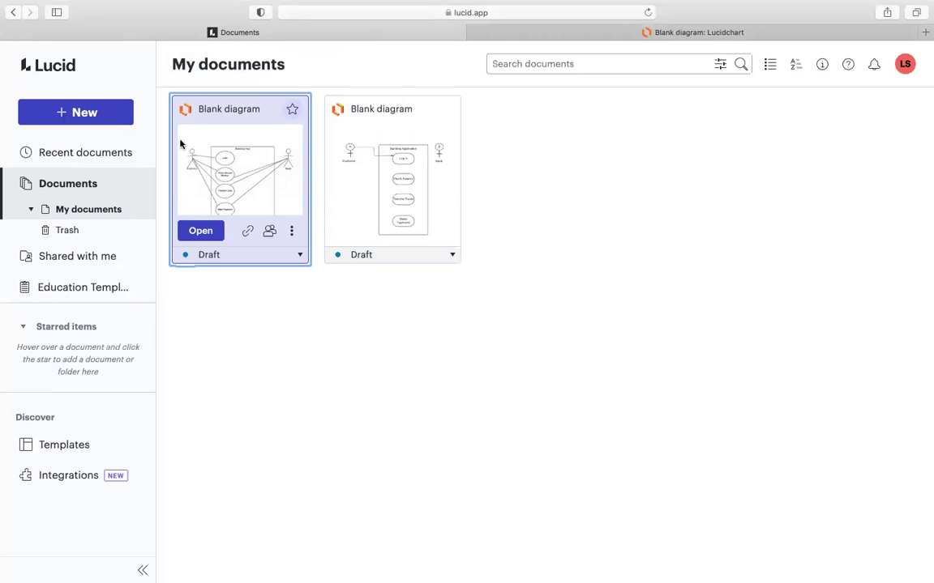
{"action": "left_click", "coordinate": [97, 115]}
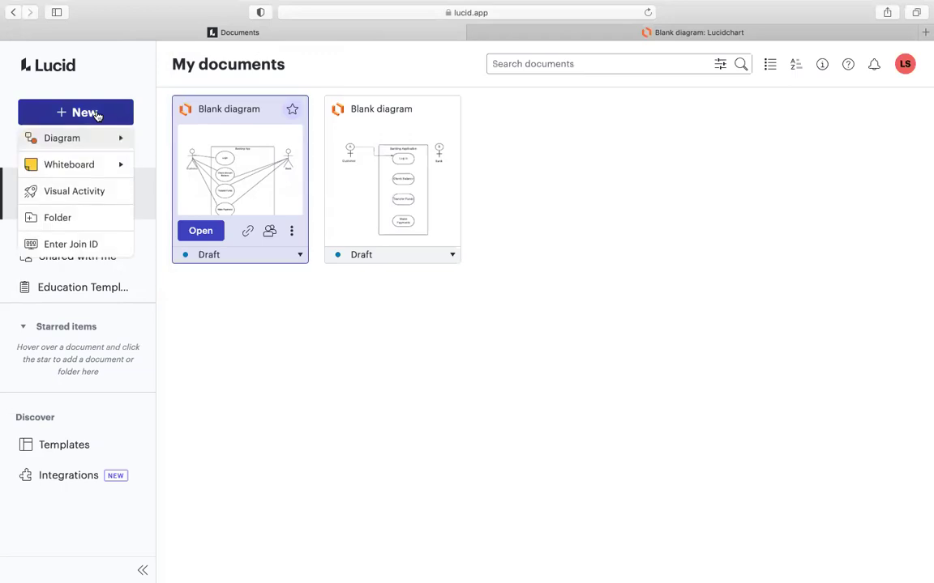
Create a Blank Document diagram, reload its still-empty tab, then switch over to Chrome.
{"action": "mouse_move", "coordinate": [94, 142]}
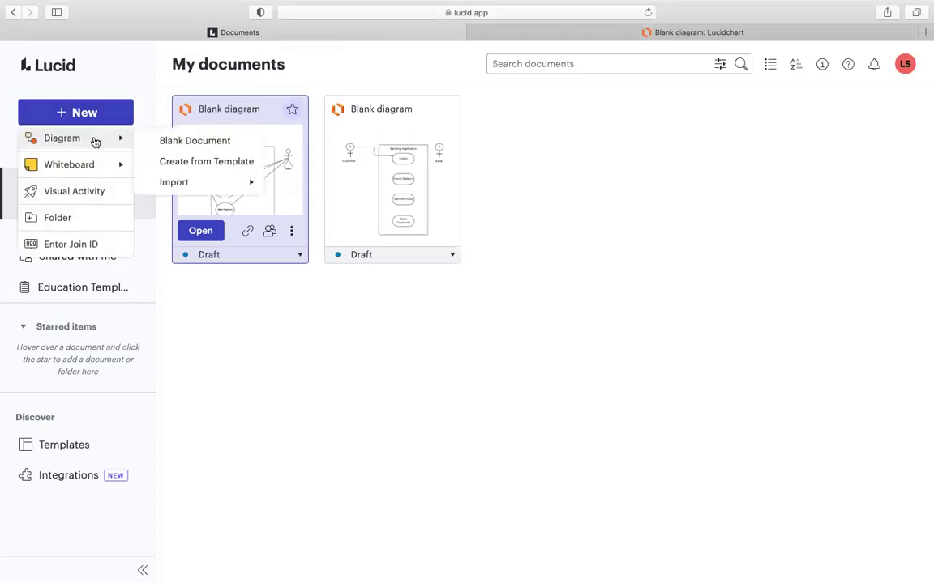
{"action": "left_click", "coordinate": [179, 142]}
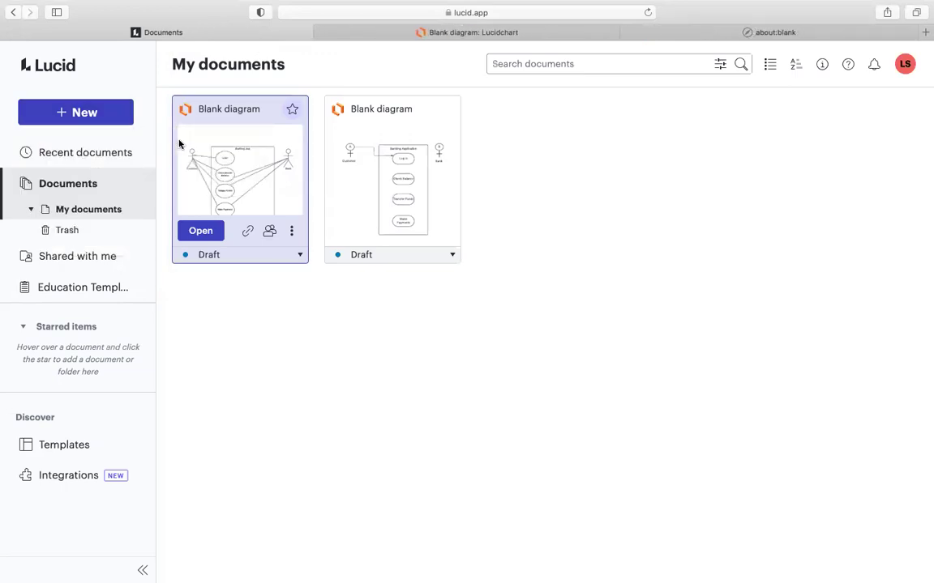
{"action": "left_click", "coordinate": [766, 34]}
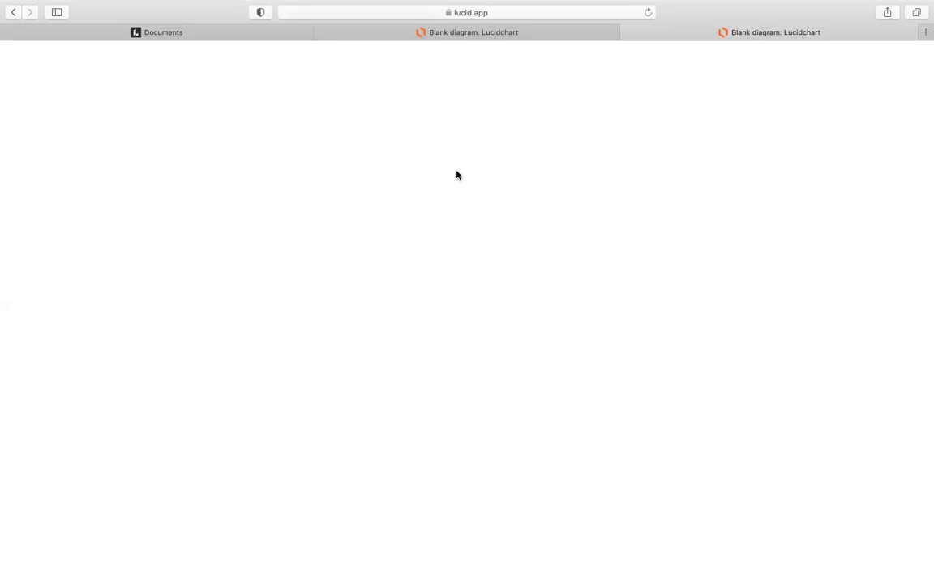
{"action": "left_click", "coordinate": [647, 12]}
{"action": "mouse_move", "coordinate": [721, 579]}
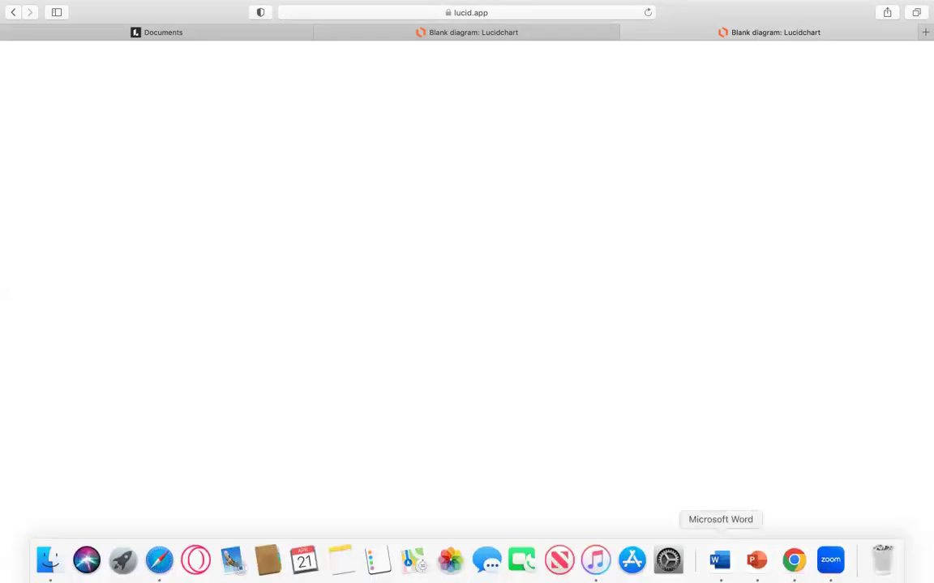
{"action": "left_click", "coordinate": [793, 560]}
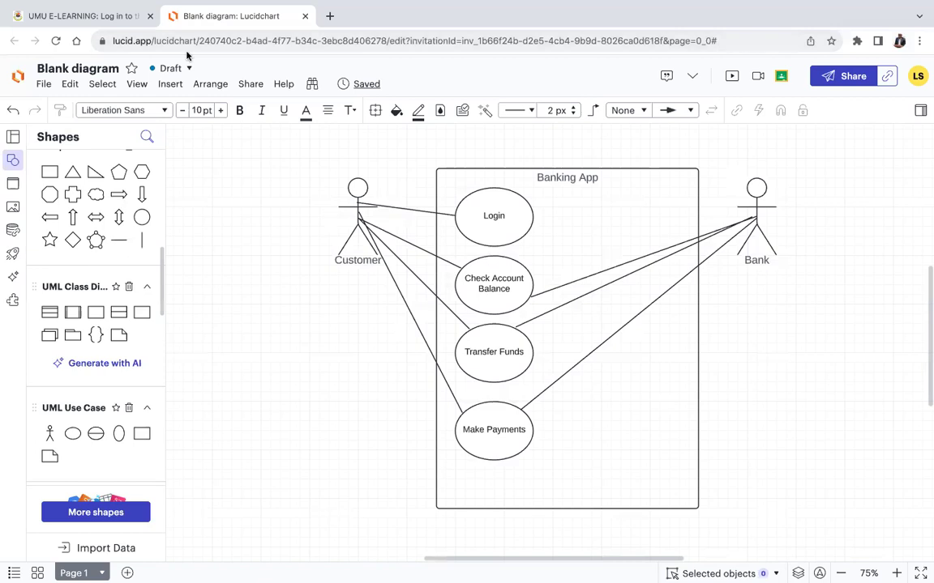
Close the old Chrome tabs and open a fresh full-screen Chrome window.
{"action": "left_click", "coordinate": [150, 17]}
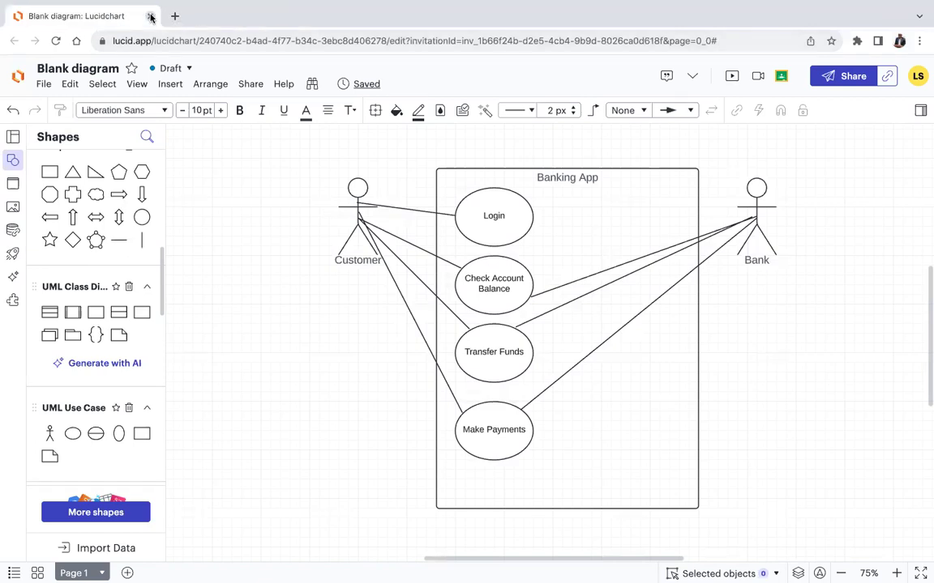
{"action": "left_click", "coordinate": [150, 16]}
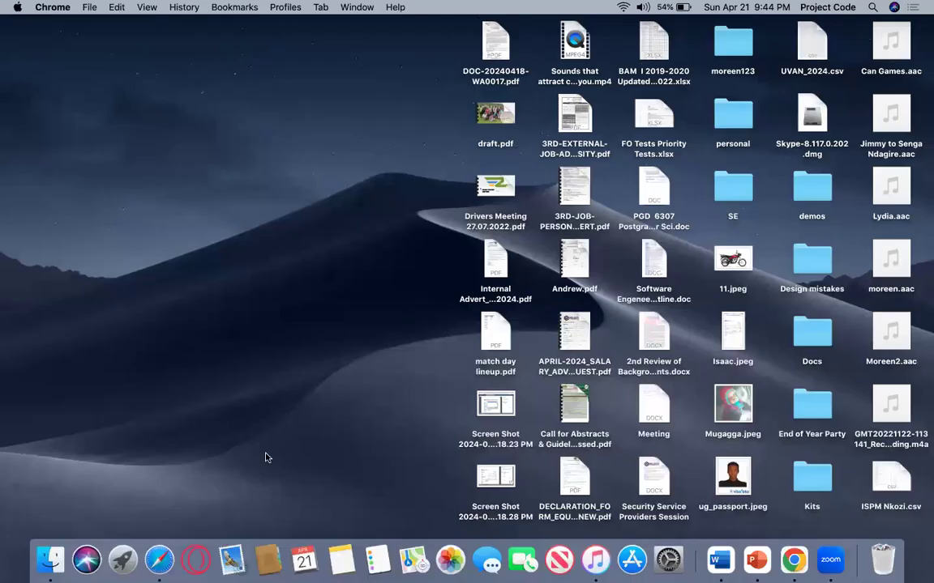
{"action": "left_click", "coordinate": [793, 560]}
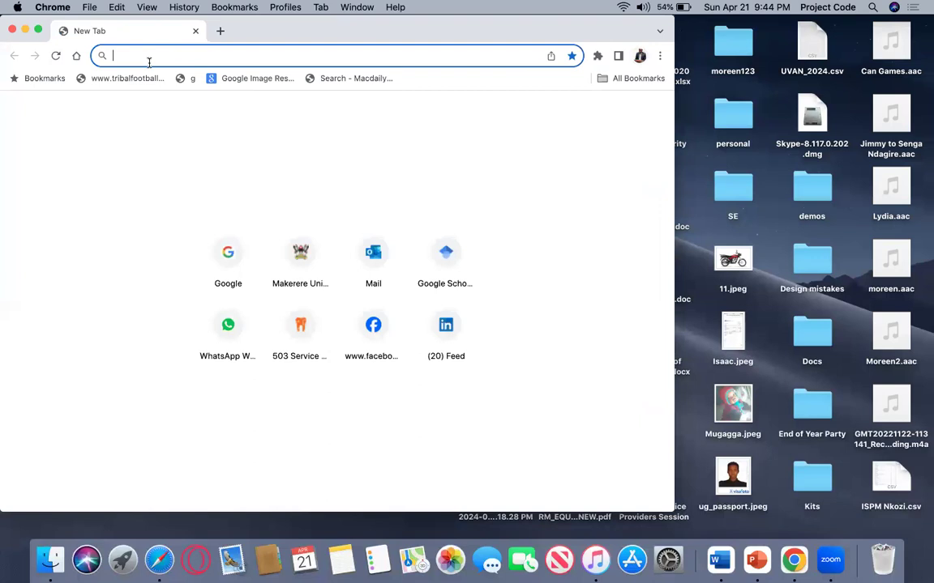
{"action": "left_click", "coordinate": [38, 30]}
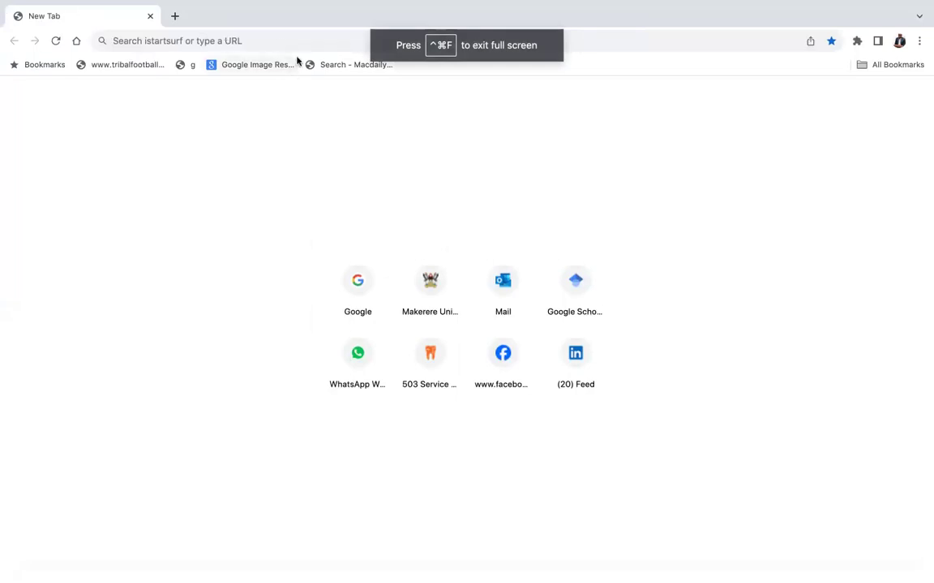
Go to google.com and search for lucidchart.
{"action": "left_click", "coordinate": [271, 39]}
{"action": "type", "text": "goog"}
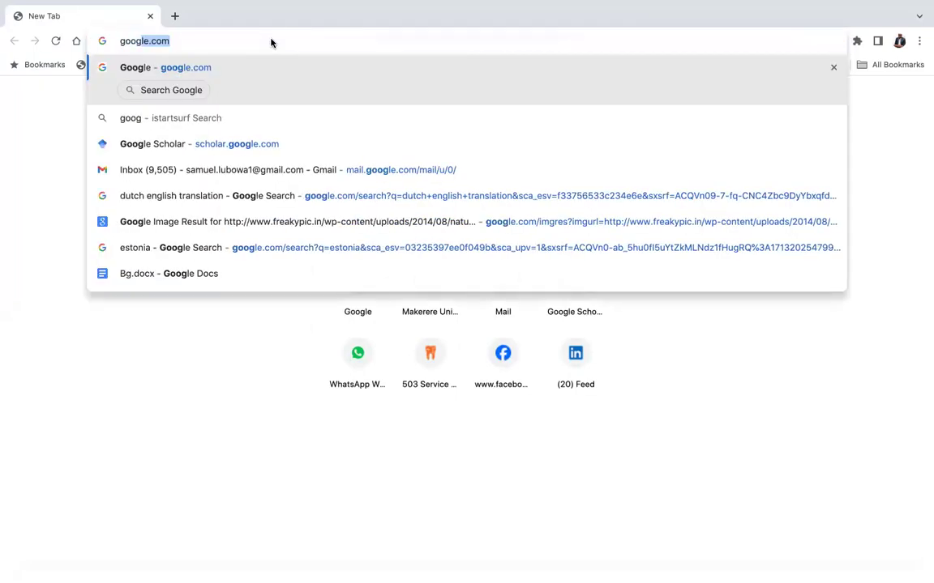
{"action": "key", "text": "Return"}
{"action": "type", "text": "lucid"}
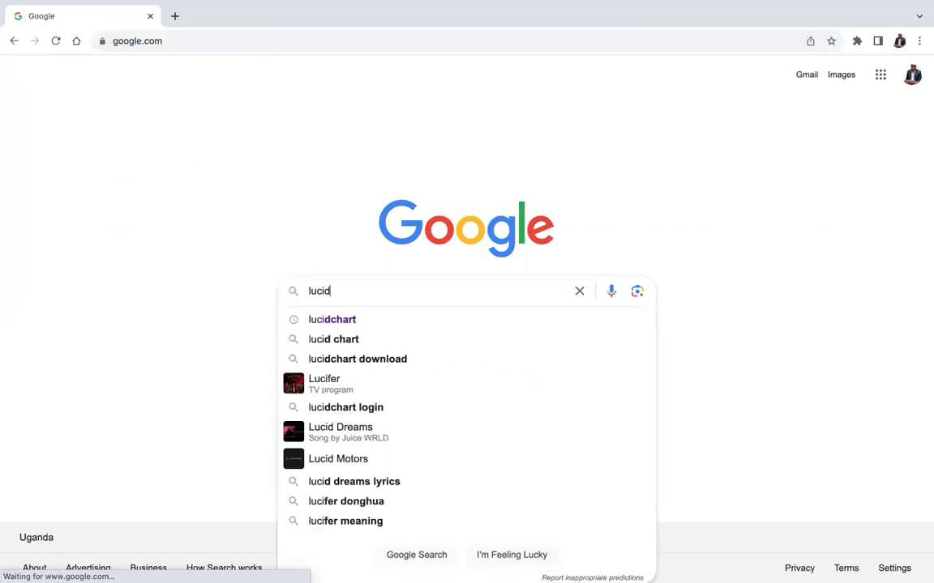
{"action": "left_click", "coordinate": [344, 320]}
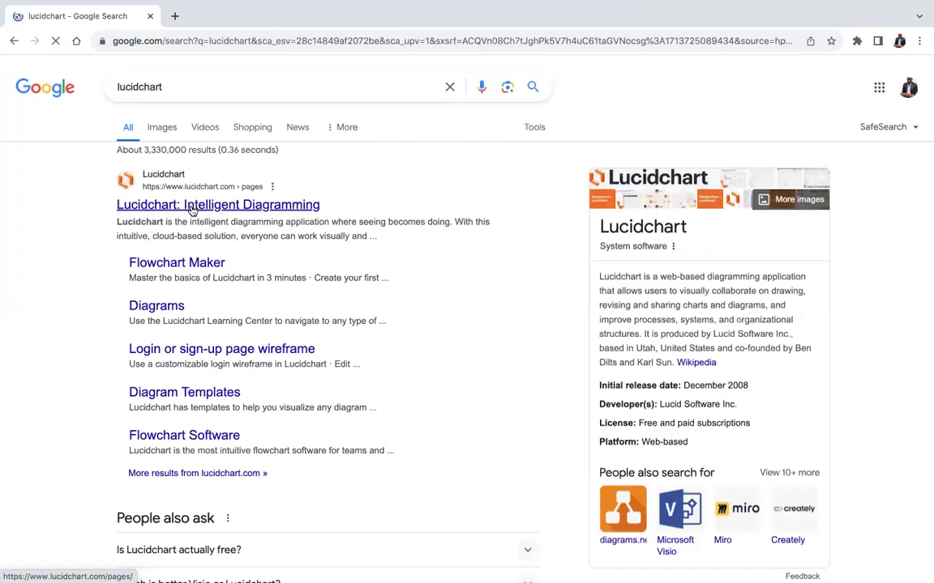
From the Lucidchart site, load the first Blank diagram from recent documents into the editor.
{"action": "left_click", "coordinate": [192, 209]}
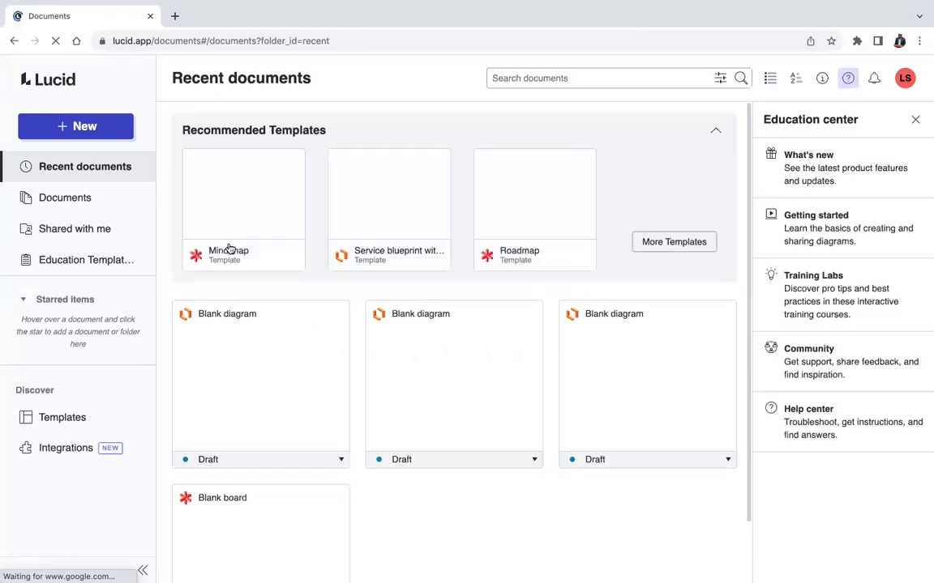
{"action": "mouse_move", "coordinate": [270, 388]}
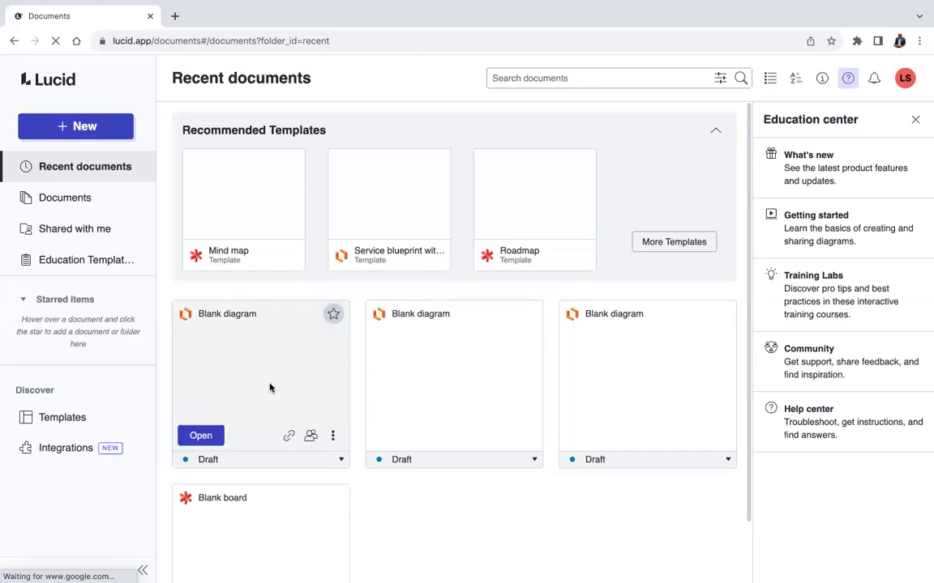
{"action": "left_click", "coordinate": [201, 437]}
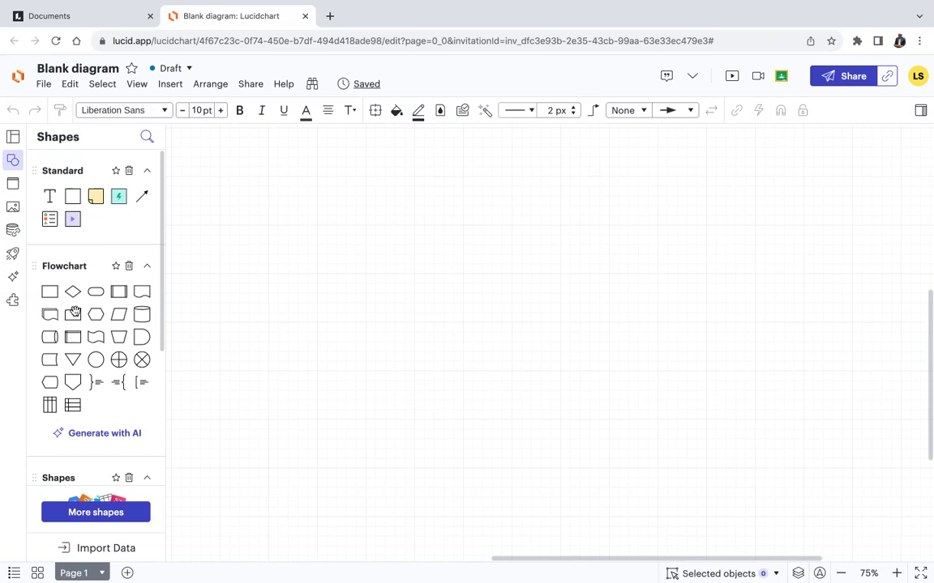
Bring up the Insert content dialog from the Shapes panel's More shapes link.
{"action": "scroll", "coordinate": [73, 312], "scroll_direction": "down", "scroll_amount": 5}
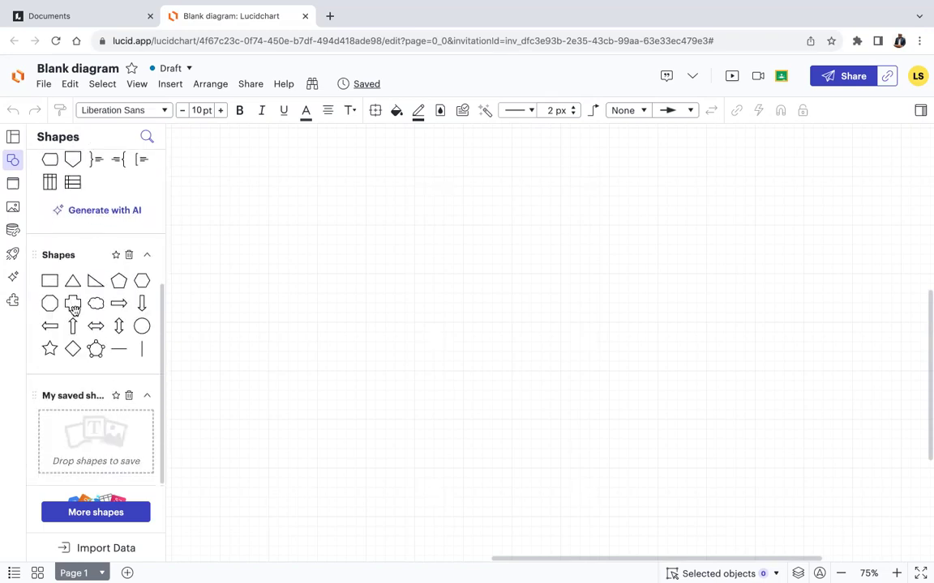
{"action": "scroll", "coordinate": [74, 310], "scroll_direction": "up", "scroll_amount": 5}
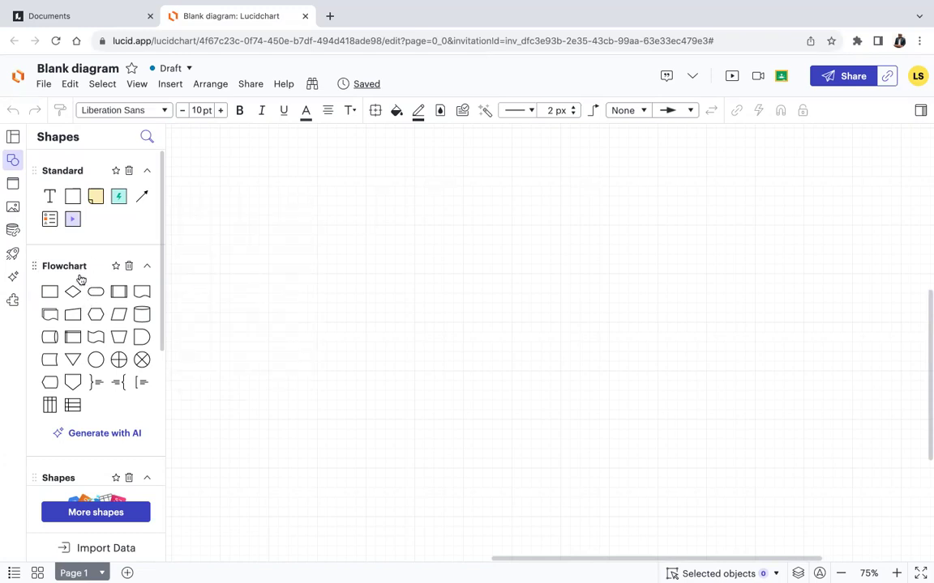
{"action": "scroll", "coordinate": [80, 279], "scroll_direction": "down", "scroll_amount": 5}
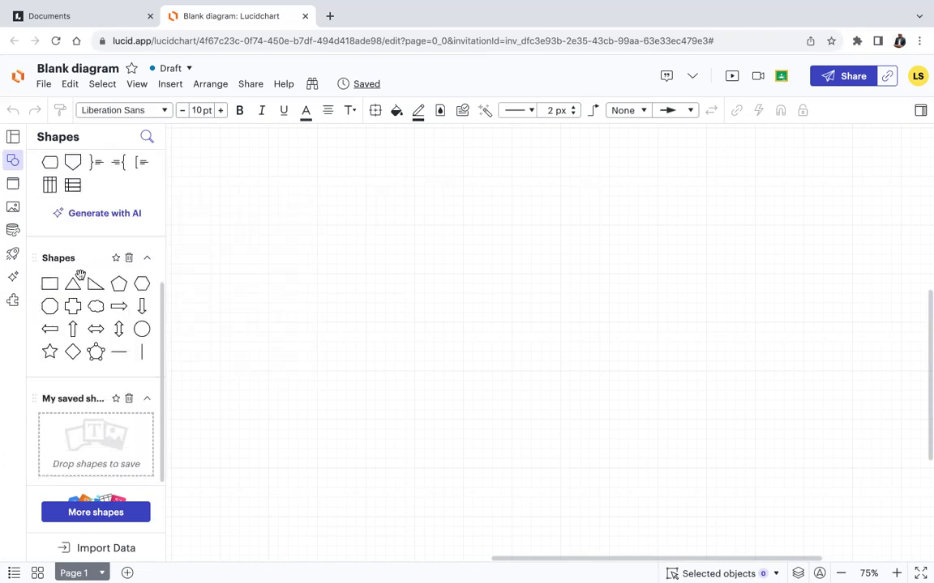
{"action": "scroll", "coordinate": [81, 279], "scroll_direction": "up", "scroll_amount": 3}
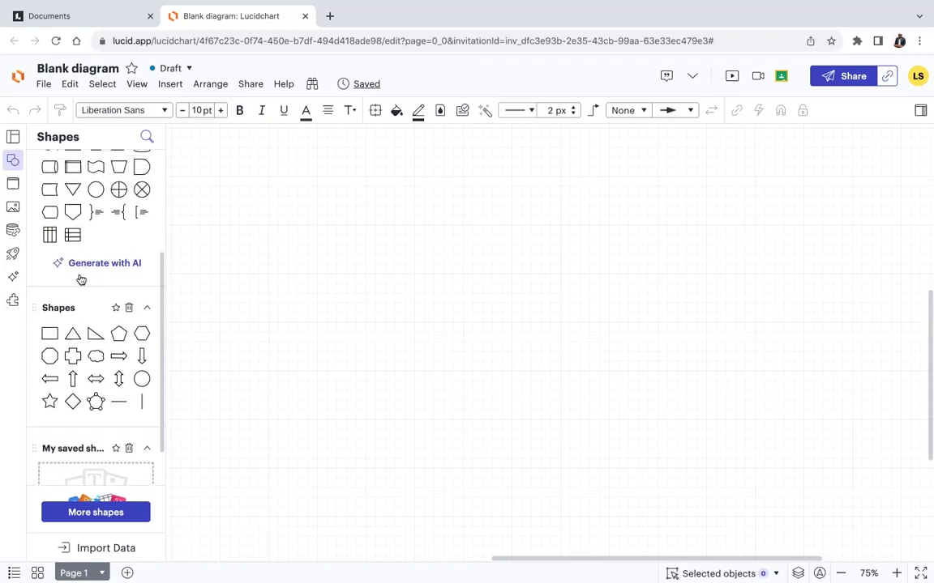
{"action": "scroll", "coordinate": [80, 276], "scroll_direction": "up", "scroll_amount": 3}
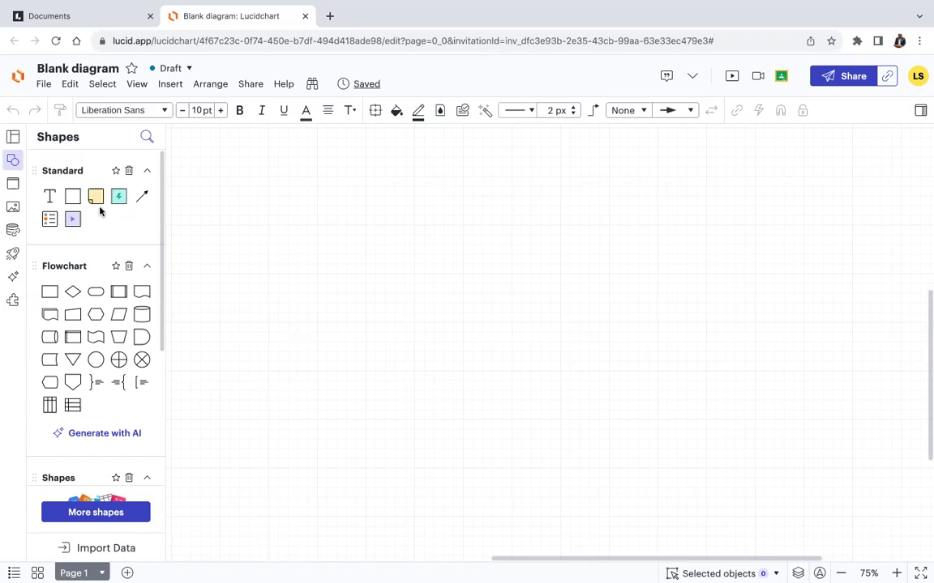
{"action": "mouse_move", "coordinate": [90, 195]}
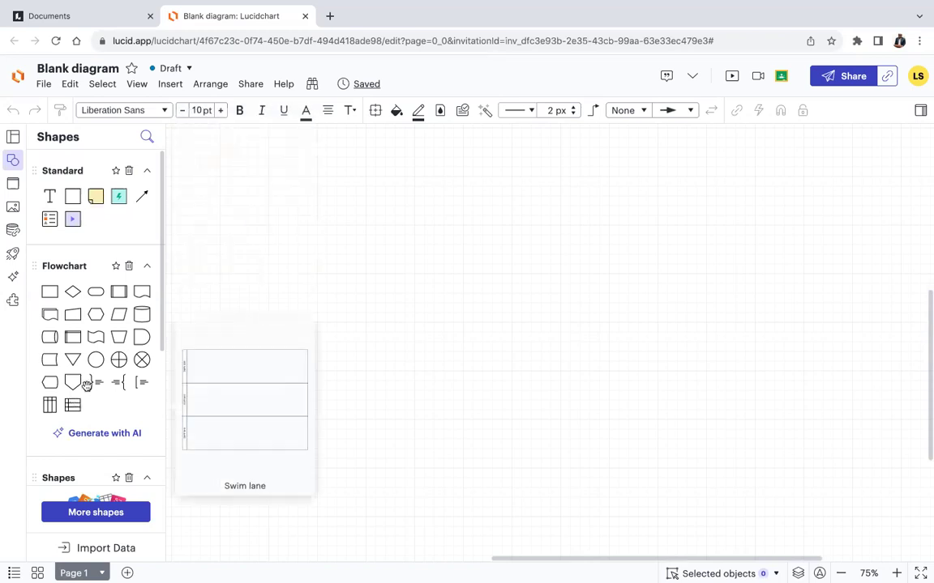
{"action": "scroll", "coordinate": [89, 386], "scroll_direction": "down", "scroll_amount": 2}
{"action": "scroll", "coordinate": [89, 386], "scroll_direction": "down", "scroll_amount": 3}
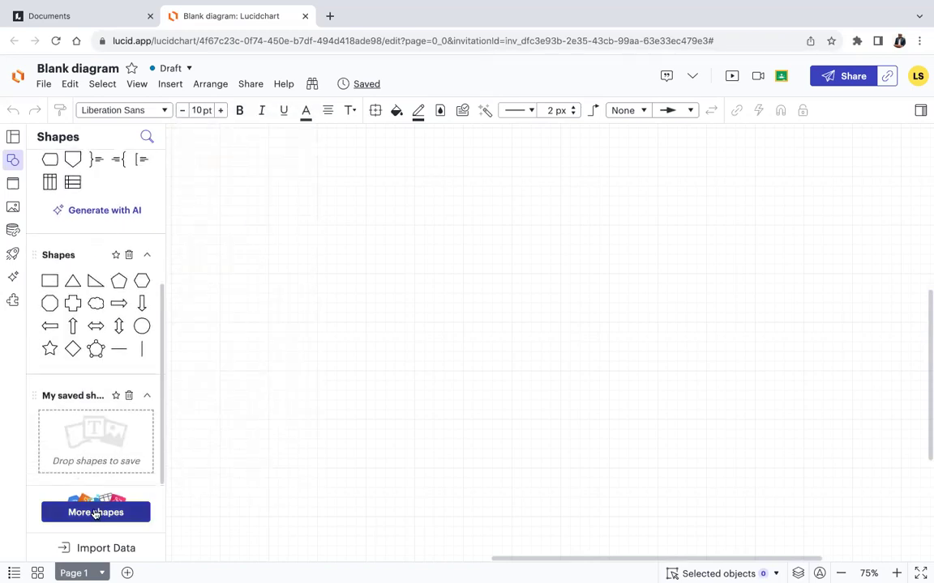
{"action": "left_click", "coordinate": [95, 512]}
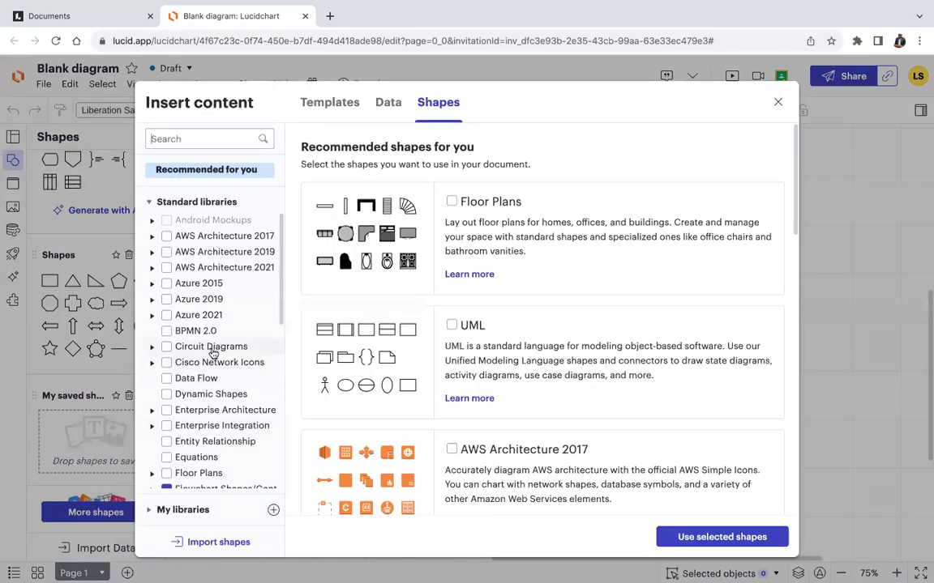
Add the complete UML shape library set, including Use Case and Class Diagram, to the Shapes panel.
{"action": "scroll", "coordinate": [209, 350], "scroll_direction": "down", "scroll_amount": 5}
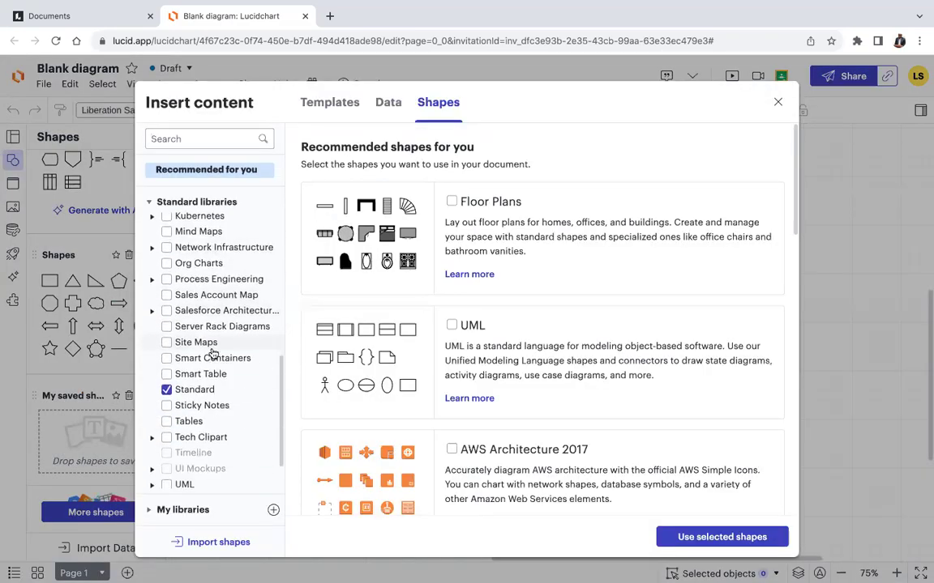
{"action": "scroll", "coordinate": [212, 354], "scroll_direction": "up", "scroll_amount": 1}
{"action": "scroll", "coordinate": [212, 353], "scroll_direction": "down", "scroll_amount": 2}
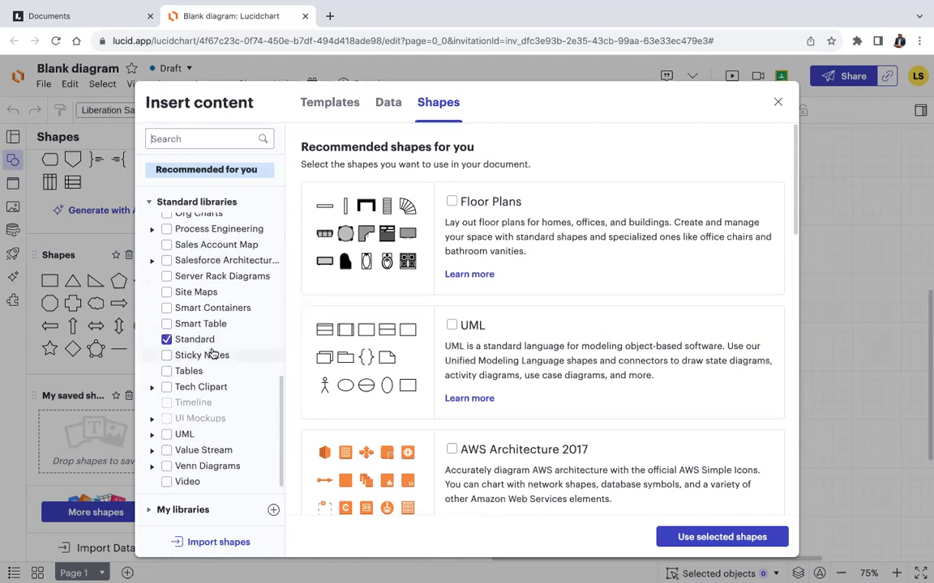
{"action": "left_click", "coordinate": [169, 437]}
{"action": "left_click", "coordinate": [167, 436]}
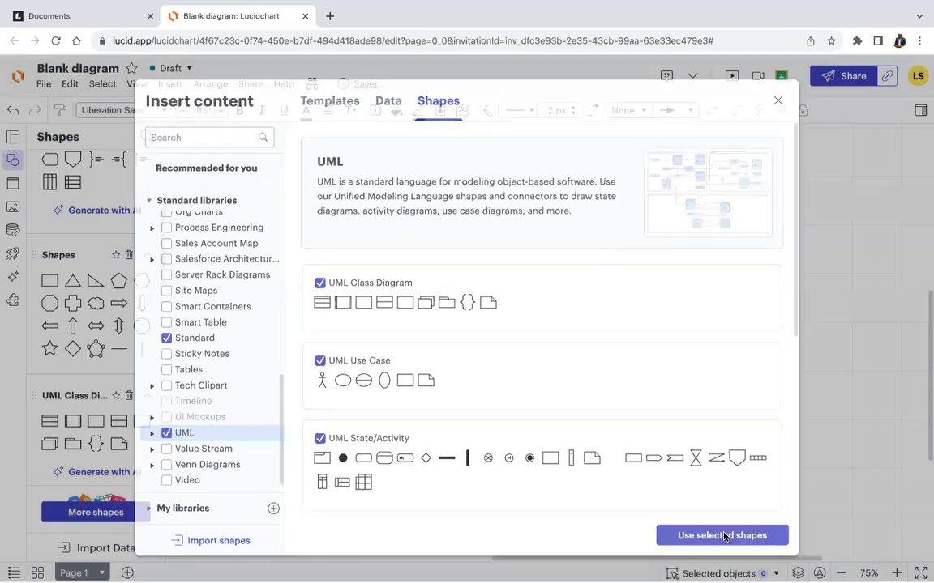
{"action": "left_click", "coordinate": [724, 537]}
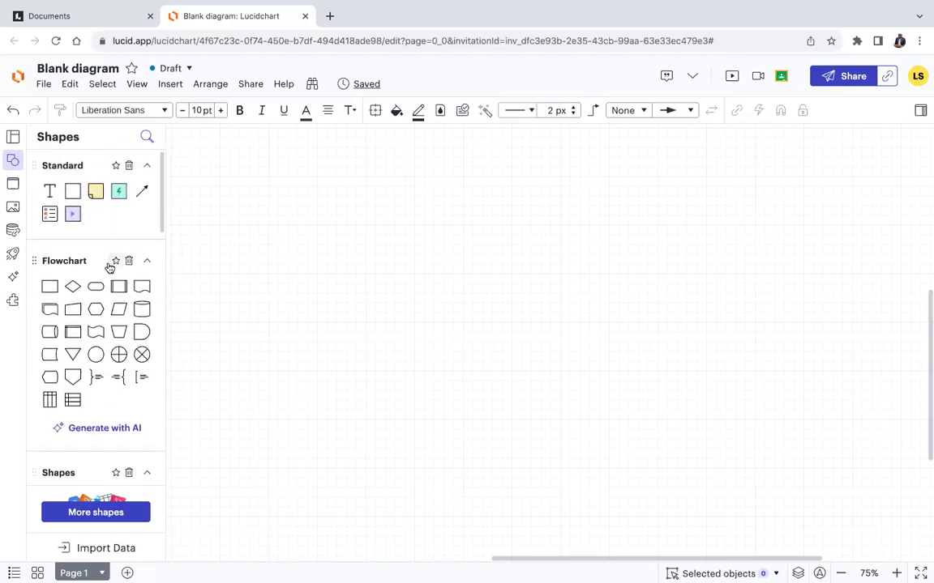
{"action": "scroll", "coordinate": [107, 266], "scroll_direction": "down", "scroll_amount": 3}
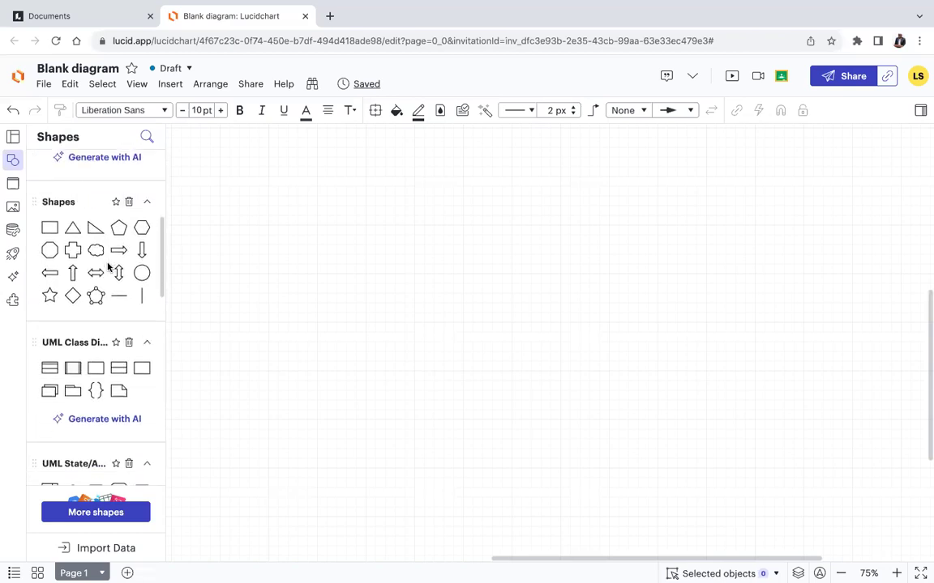
{"action": "scroll", "coordinate": [108, 265], "scroll_direction": "down", "scroll_amount": 3}
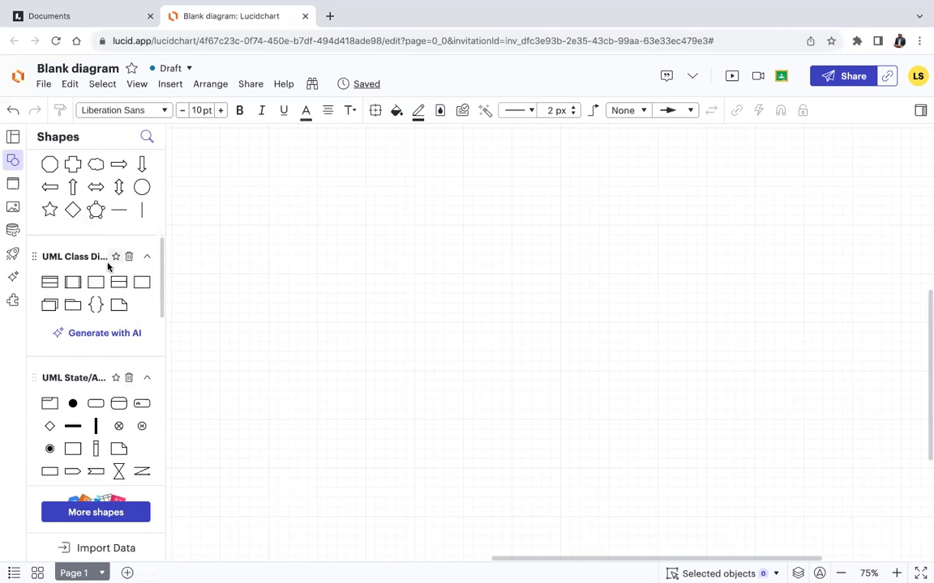
{"action": "scroll", "coordinate": [108, 265], "scroll_direction": "down", "scroll_amount": 3}
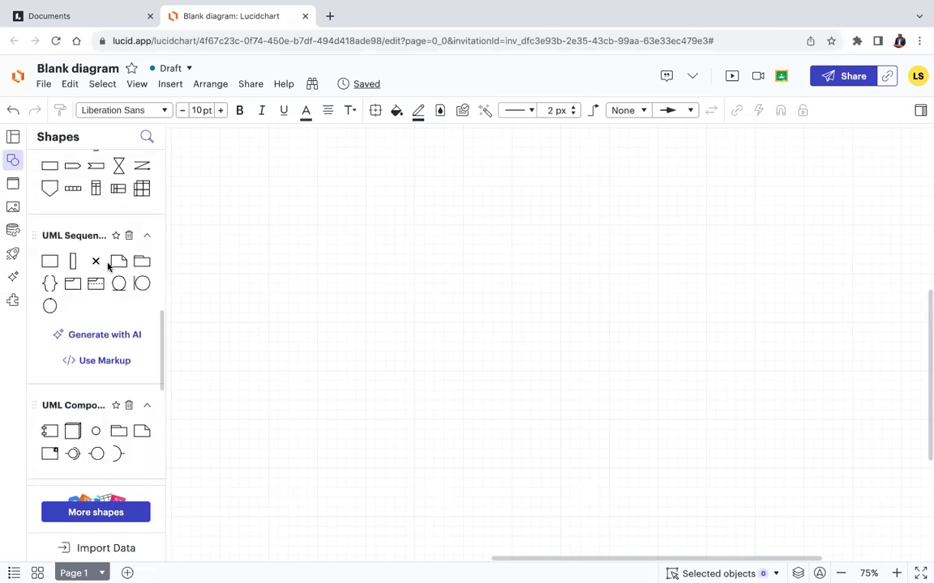
{"action": "scroll", "coordinate": [108, 268], "scroll_direction": "down", "scroll_amount": 5}
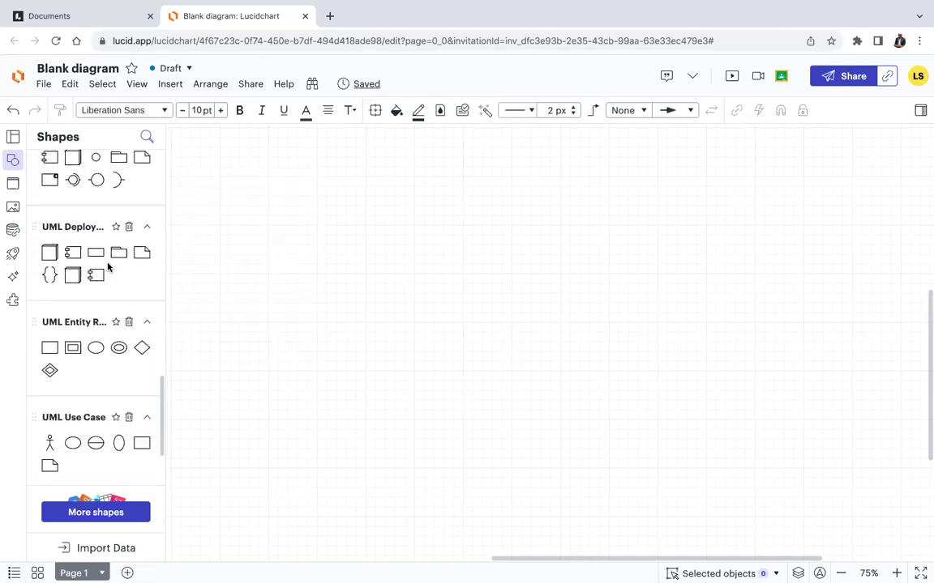
{"action": "scroll", "coordinate": [109, 267], "scroll_direction": "down", "scroll_amount": 1}
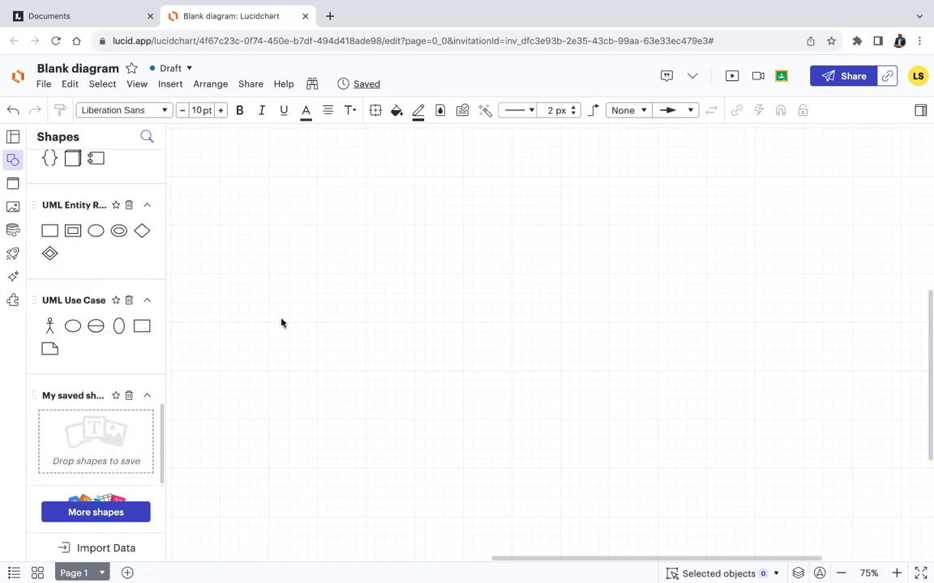
Place a Rectangle Container, stretch it taller top and bottom, and title it 'Banking App'.
{"action": "mouse_move", "coordinate": [70, 326]}
{"action": "left_click", "coordinate": [144, 325]}
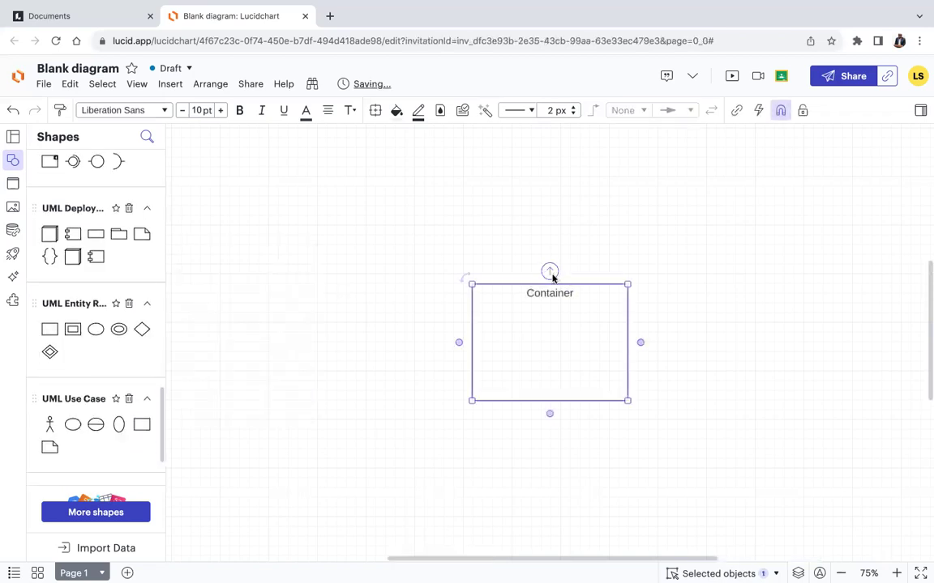
{"action": "left_click_drag", "start_coordinate": [550, 279], "coordinate": [537, 177]}
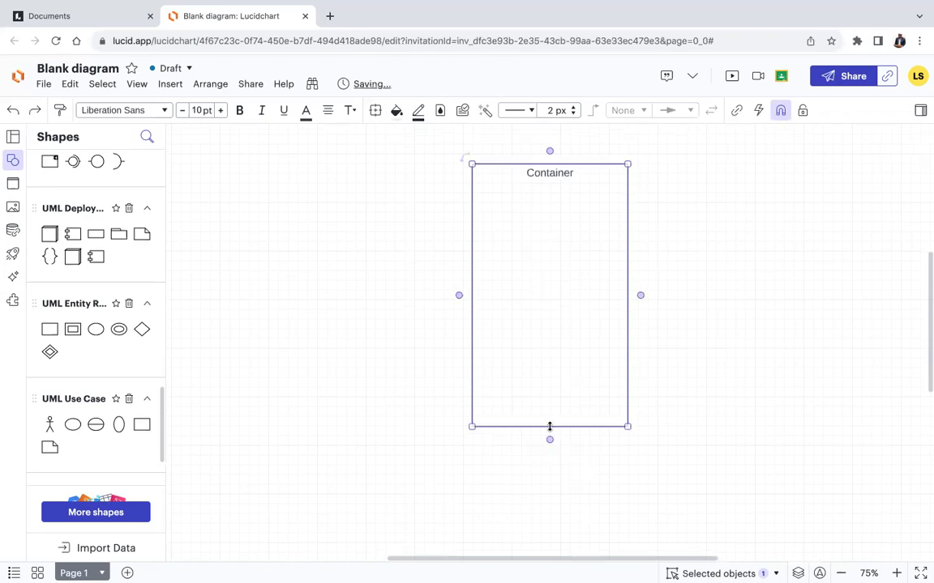
{"action": "left_click_drag", "start_coordinate": [549, 426], "coordinate": [551, 476]}
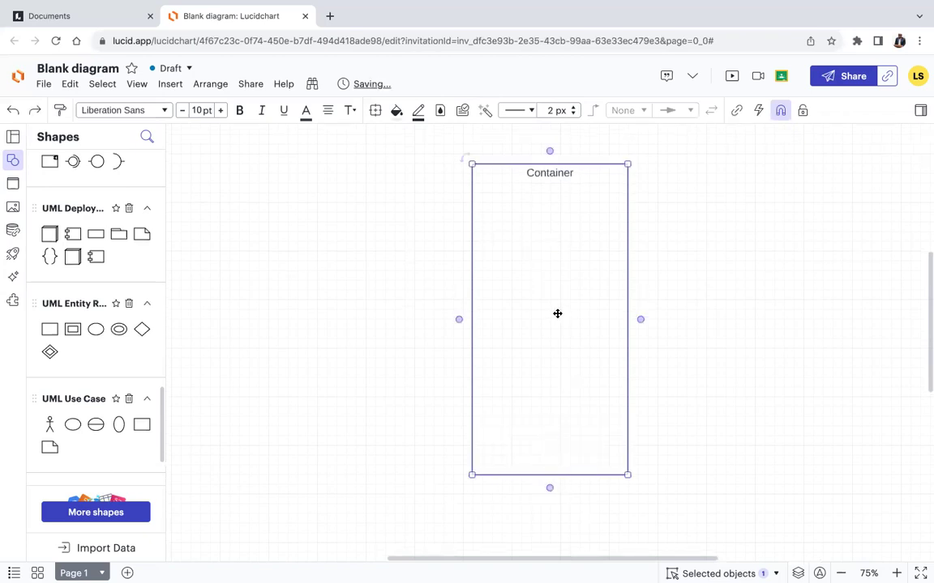
{"action": "double_click", "coordinate": [566, 174]}
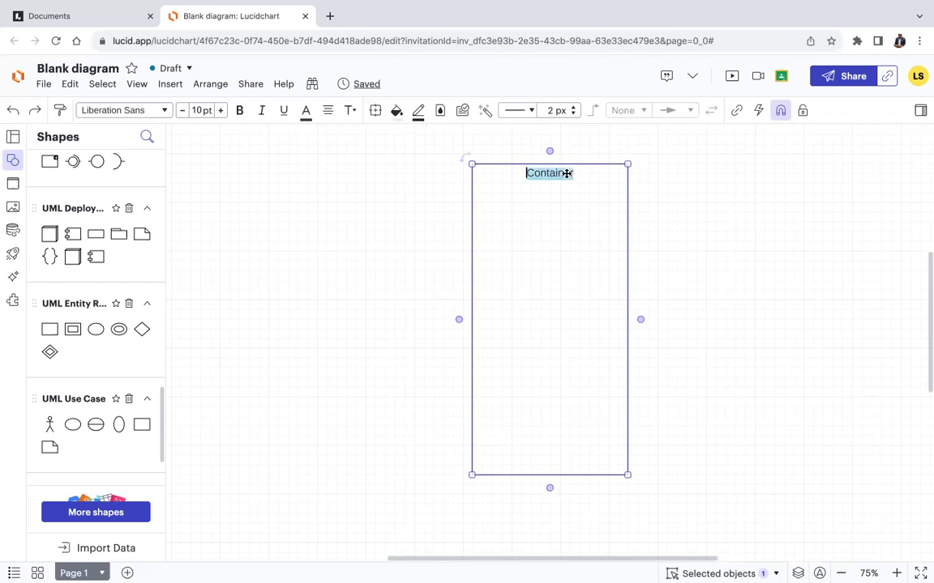
{"action": "type", "text": "Banking"}
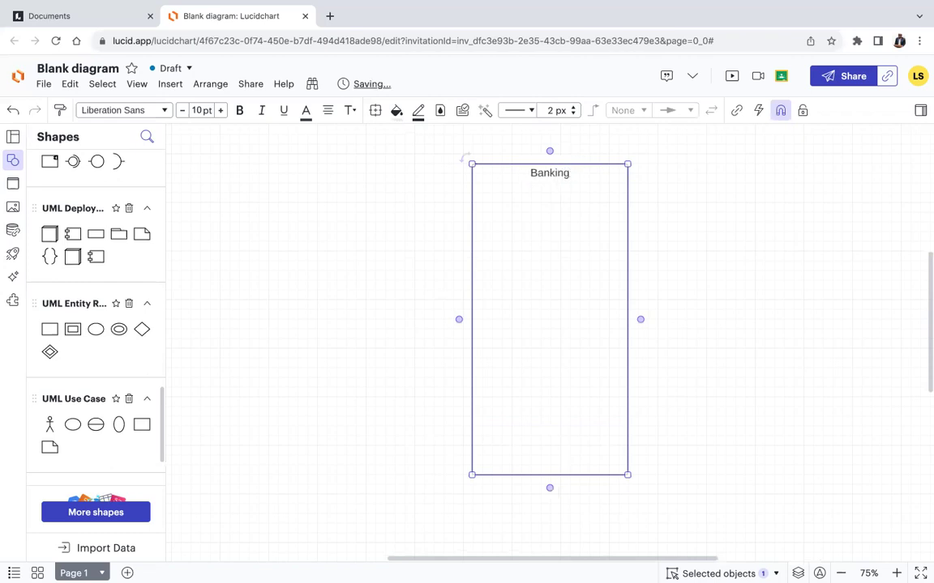
{"action": "type", "text": " App"}
{"action": "left_click", "coordinate": [427, 248]}
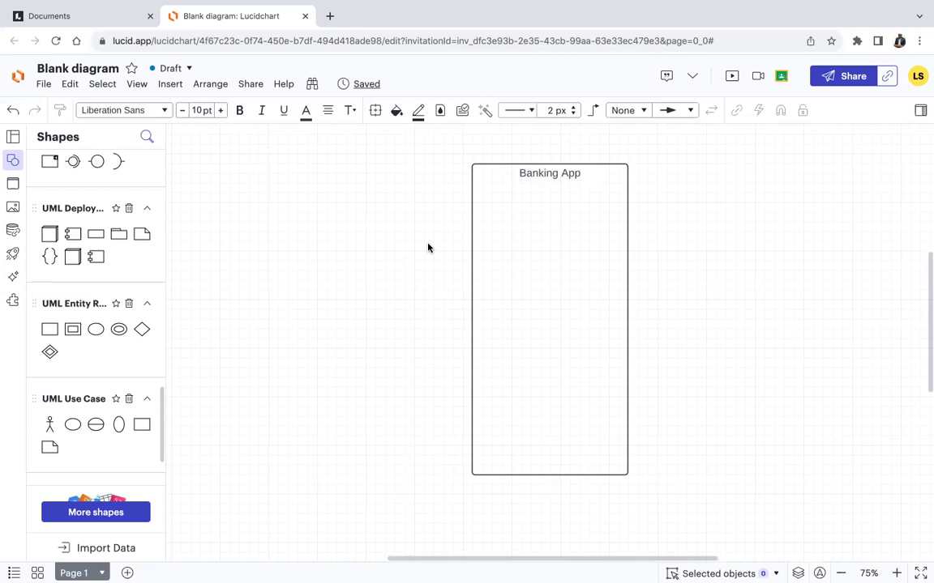
Add an actor figure left of Banking App labelled 'customer'.
{"action": "mouse_move", "coordinate": [50, 425]}
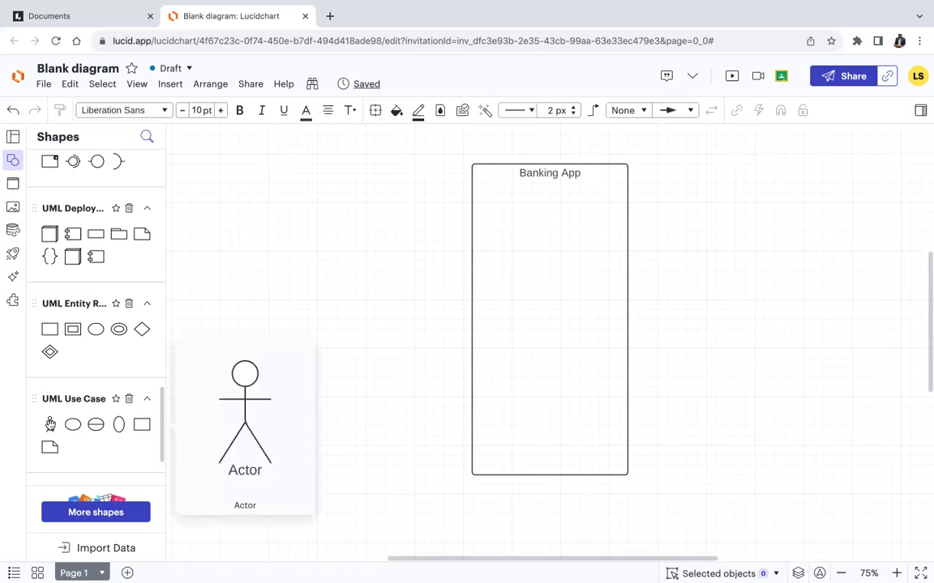
{"action": "left_click_drag", "start_coordinate": [49, 424], "coordinate": [365, 210]}
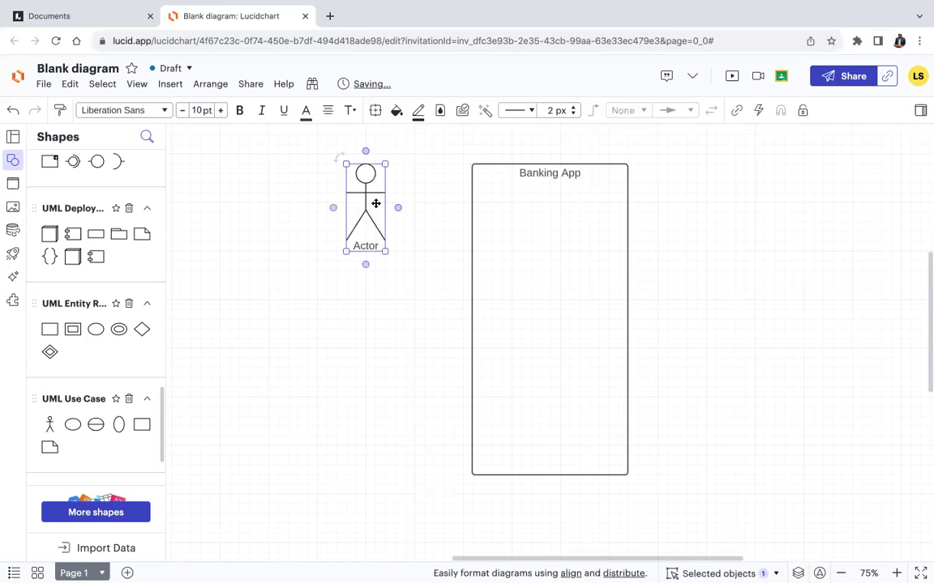
{"action": "double_click", "coordinate": [372, 246]}
{"action": "type", "text": "customer"}
{"action": "left_click", "coordinate": [371, 319]}
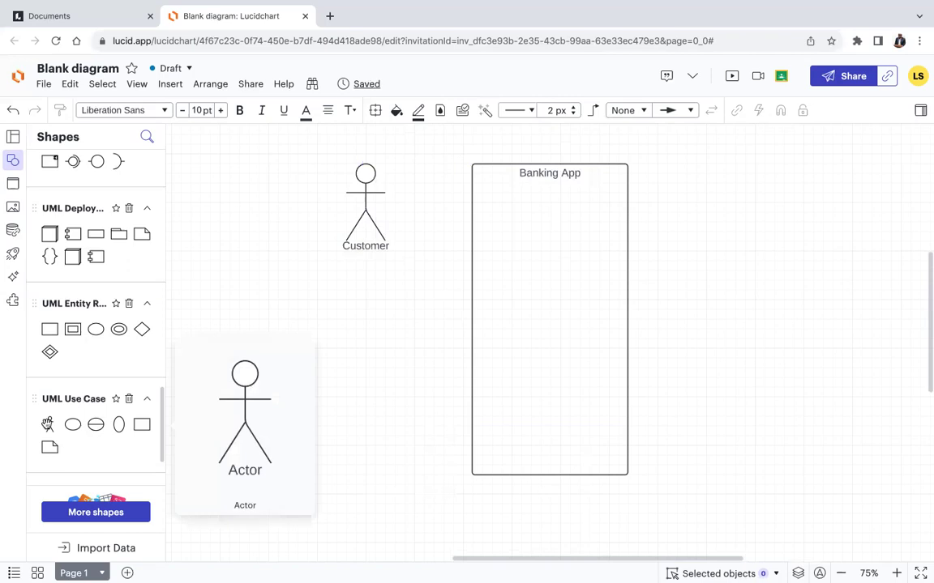
Add a second actor below it, left of the container, labelled 'Bank'.
{"action": "left_click_drag", "start_coordinate": [355, 433], "coordinate": [376, 423]}
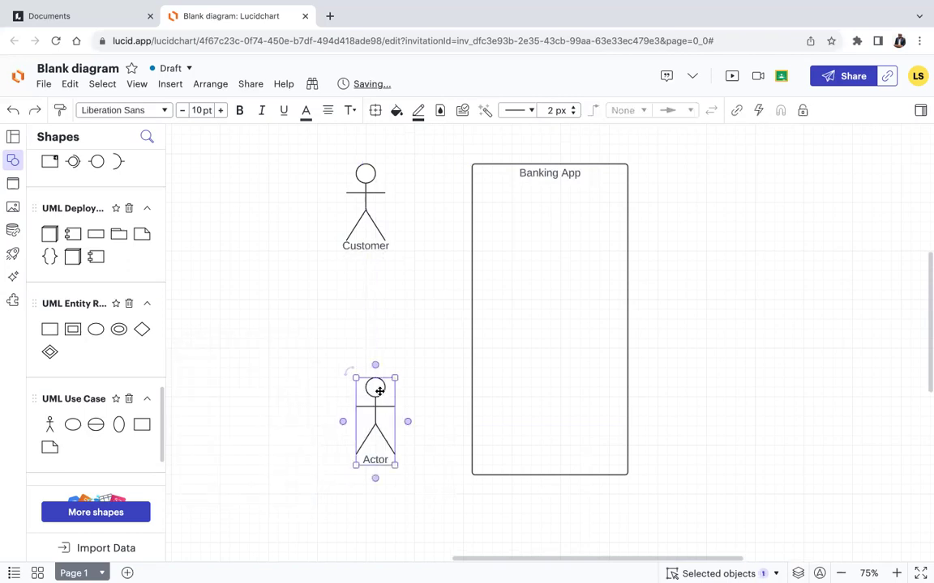
{"action": "double_click", "coordinate": [380, 459]}
{"action": "type", "text": "Bank"}
{"action": "left_click", "coordinate": [434, 484]}
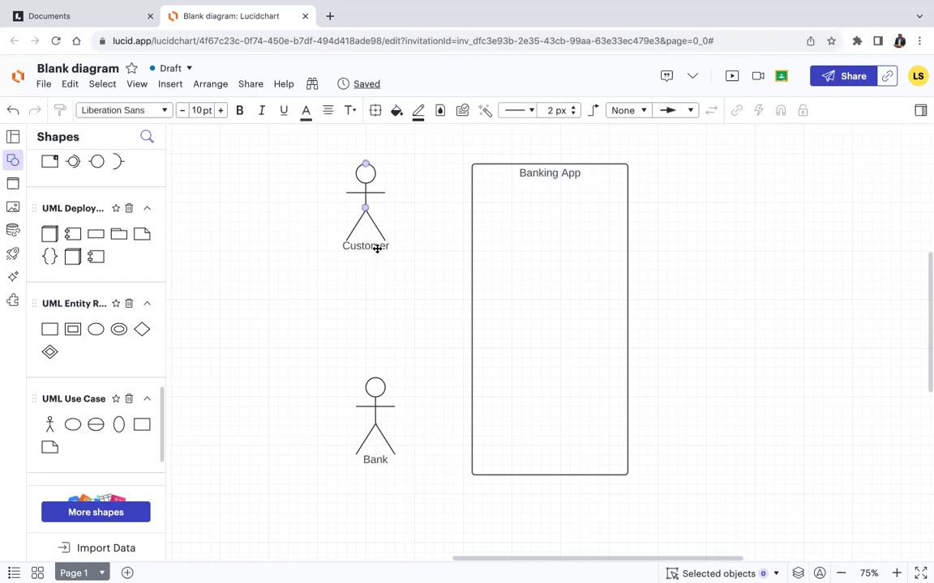
Retype the actor labels as a person's name and 'UMU Bank', then undo back to Customer and Bank.
{"action": "double_click", "coordinate": [376, 247]}
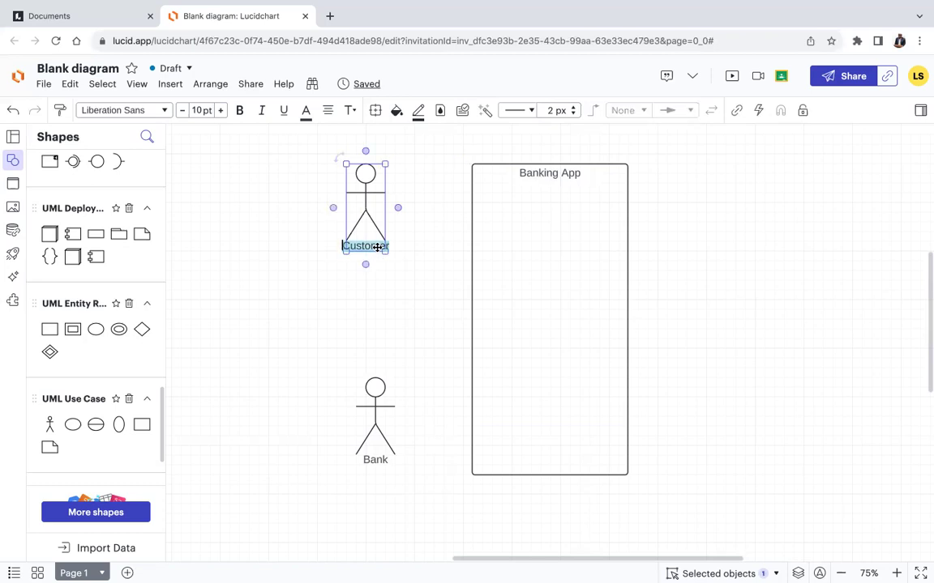
{"action": "type", "text": "Mildred"}
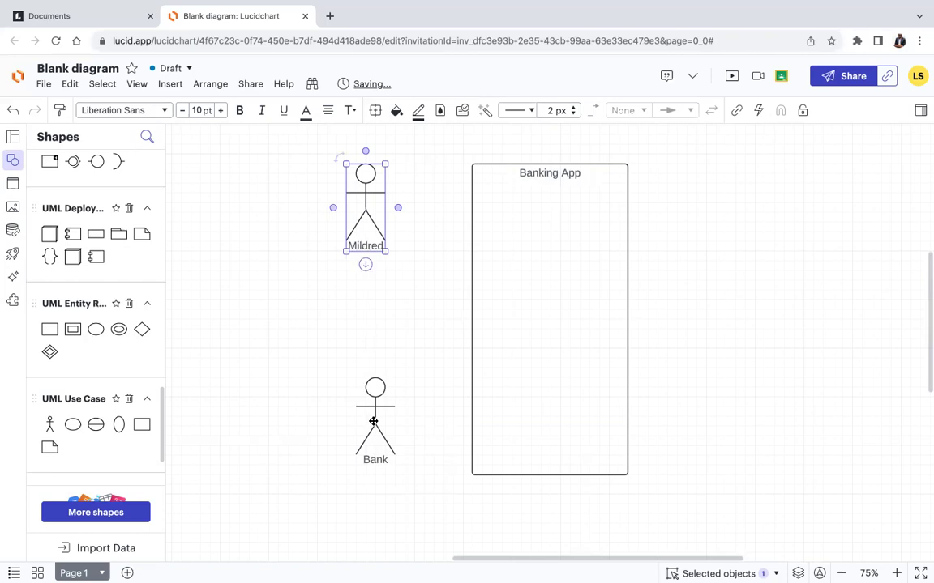
{"action": "double_click", "coordinate": [381, 463]}
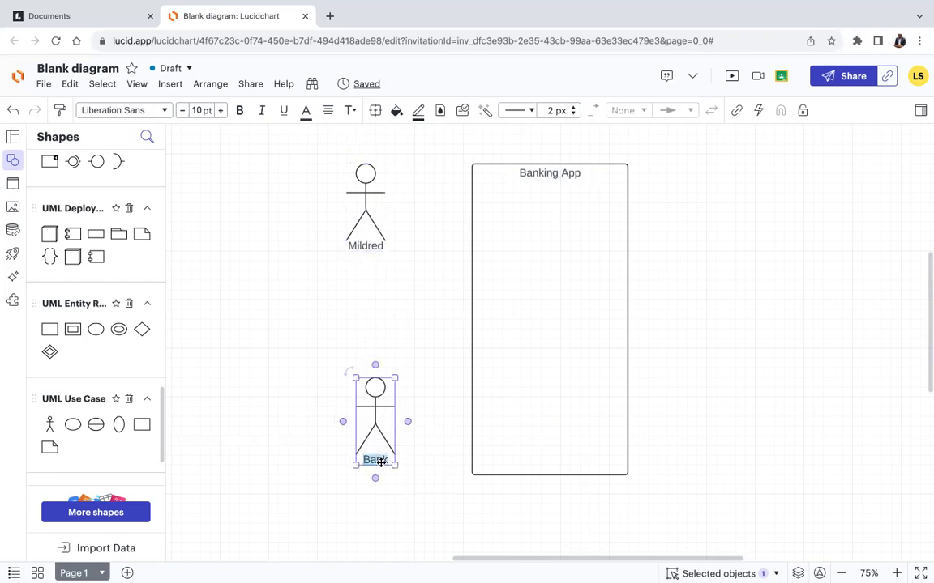
{"action": "type", "text": "UMU Bank"}
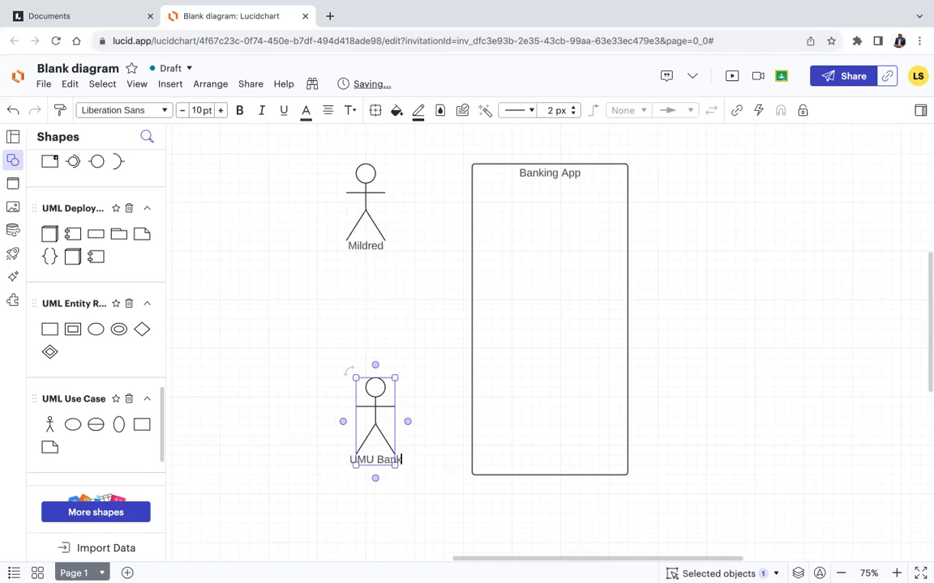
{"action": "left_click", "coordinate": [425, 313]}
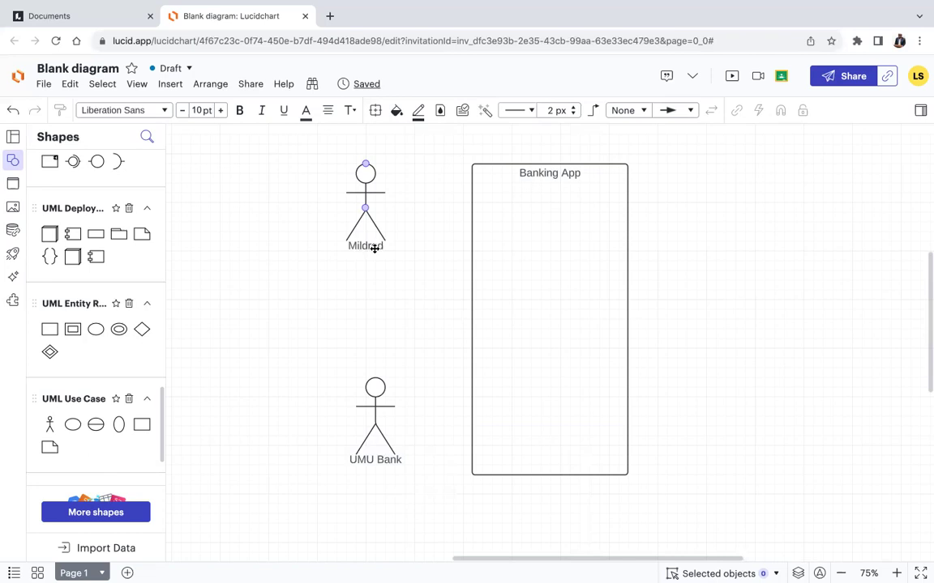
{"action": "key", "text": "super+z"}
{"action": "key", "text": "super+z"}
{"action": "key", "text": "super+z"}
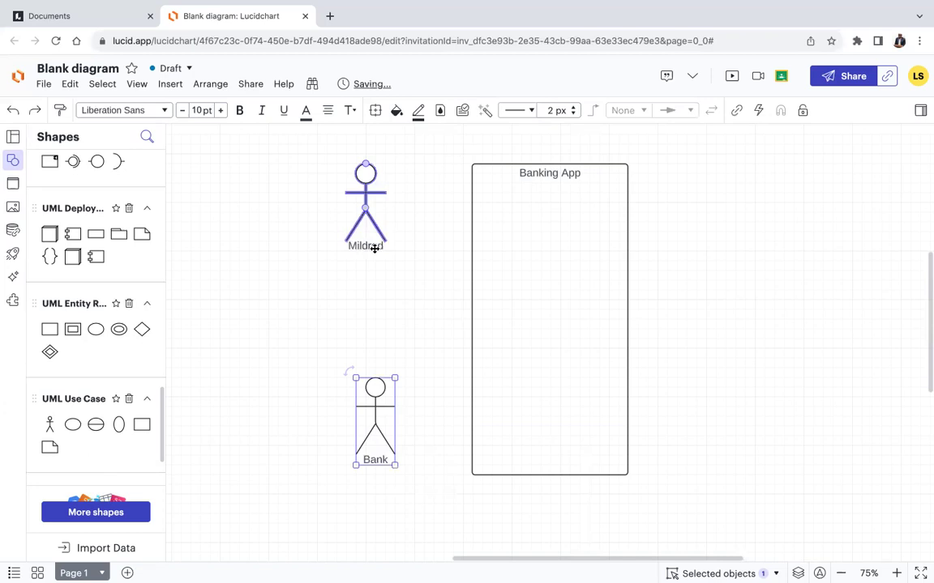
{"action": "key", "text": "super+z"}
{"action": "key", "text": "super+z"}
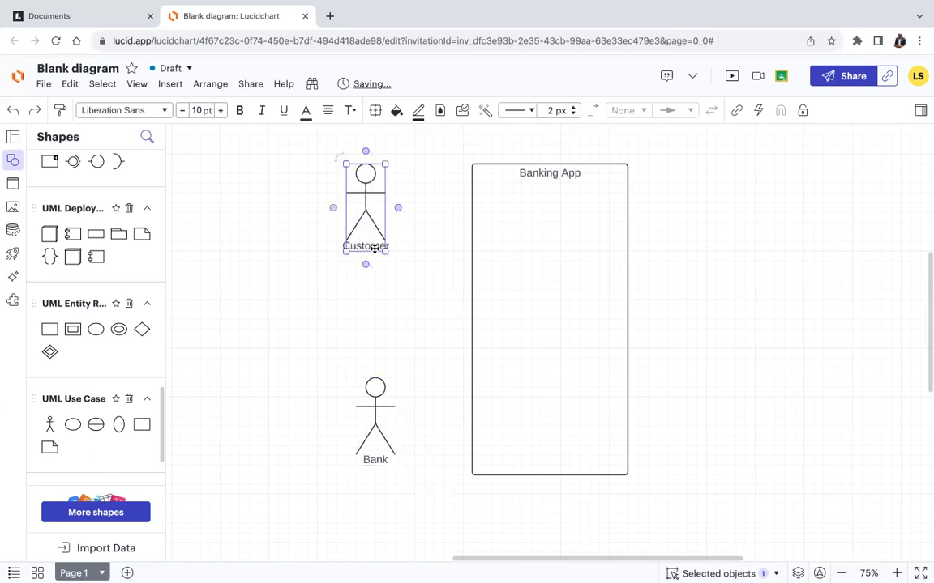
{"action": "left_click", "coordinate": [422, 304]}
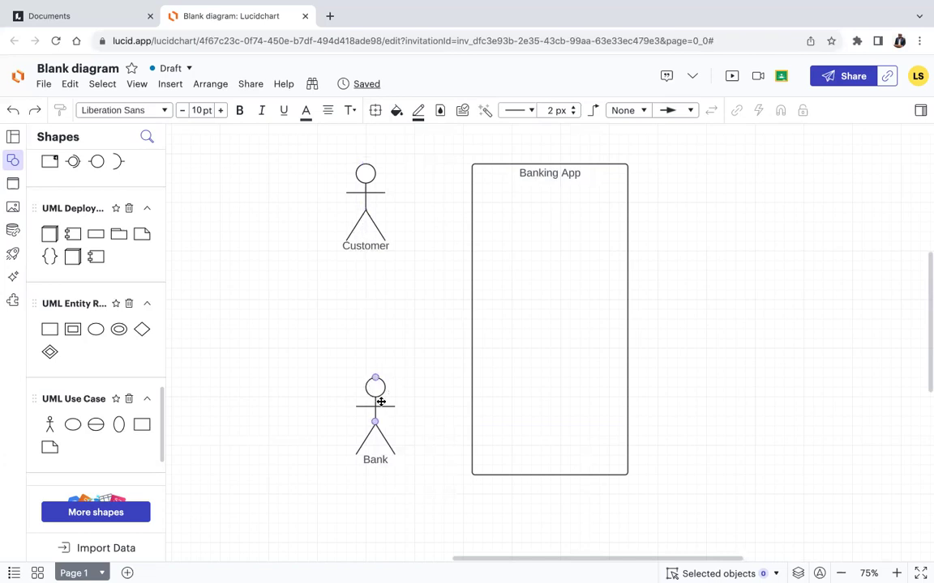
Move the Bank actor to the right side of Banking App, opposite Customer.
{"action": "left_click_drag", "start_coordinate": [376, 397], "coordinate": [396, 388]}
{"action": "left_click_drag", "start_coordinate": [647, 267], "coordinate": [765, 185]}
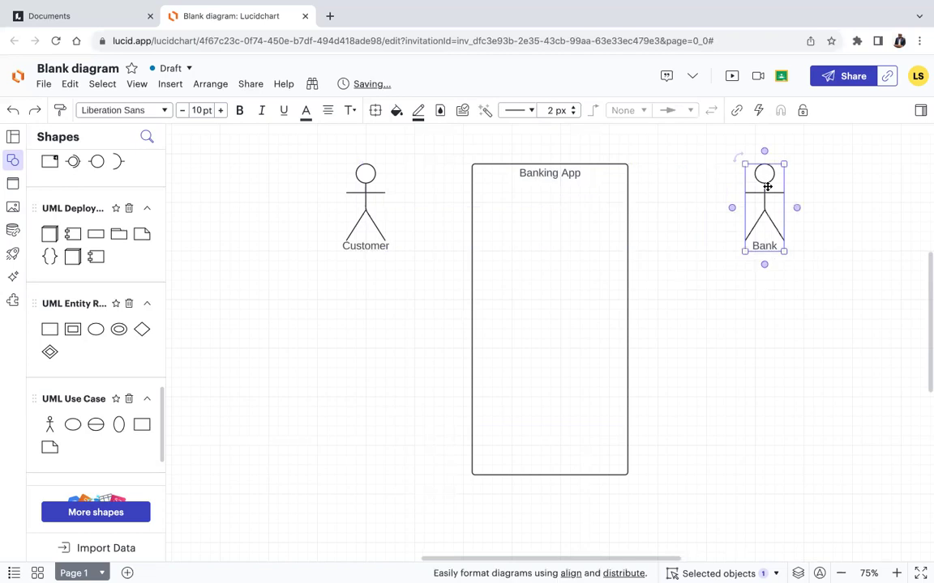
{"action": "left_click", "coordinate": [700, 338]}
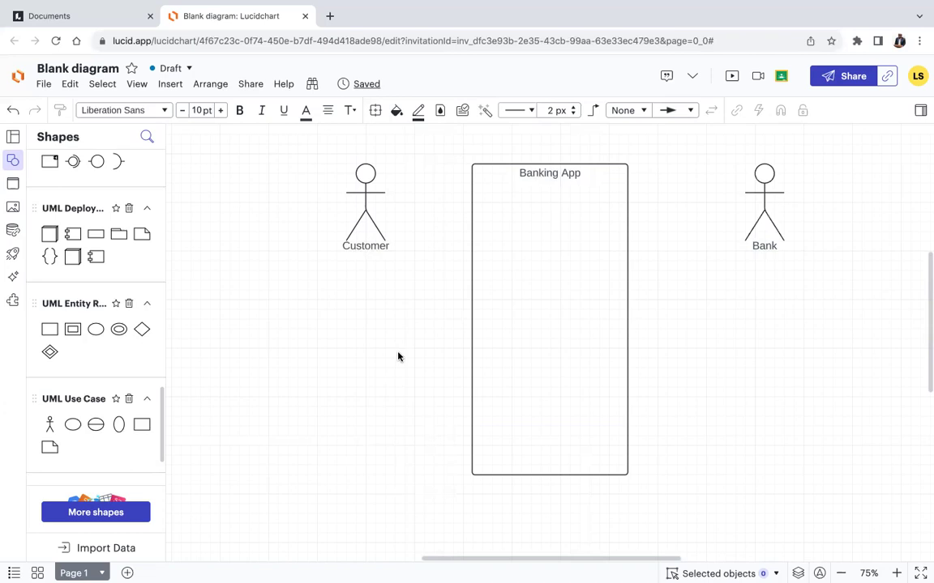
Place a Use Case ellipse at the top inside Banking App labelled 'Log in'.
{"action": "mouse_move", "coordinate": [97, 332]}
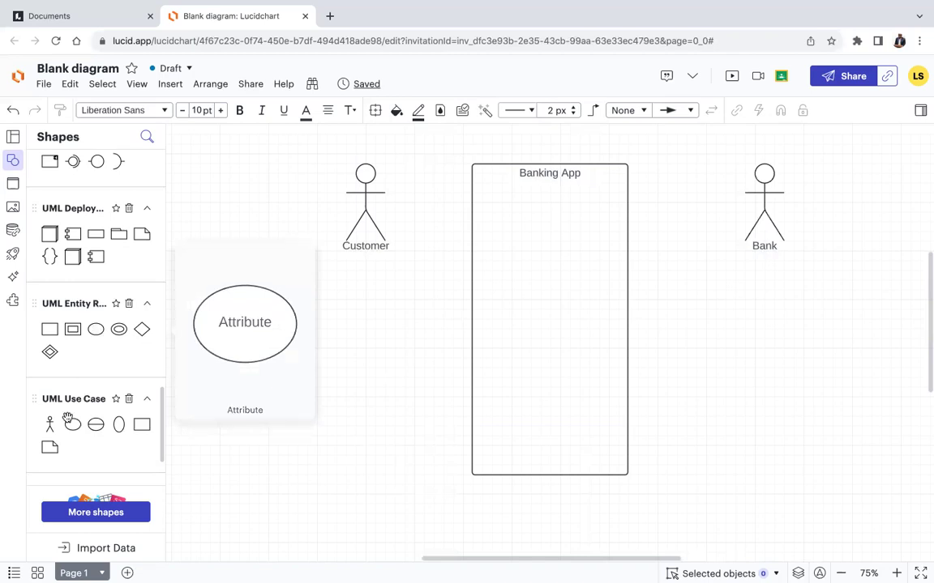
{"action": "mouse_move", "coordinate": [72, 428]}
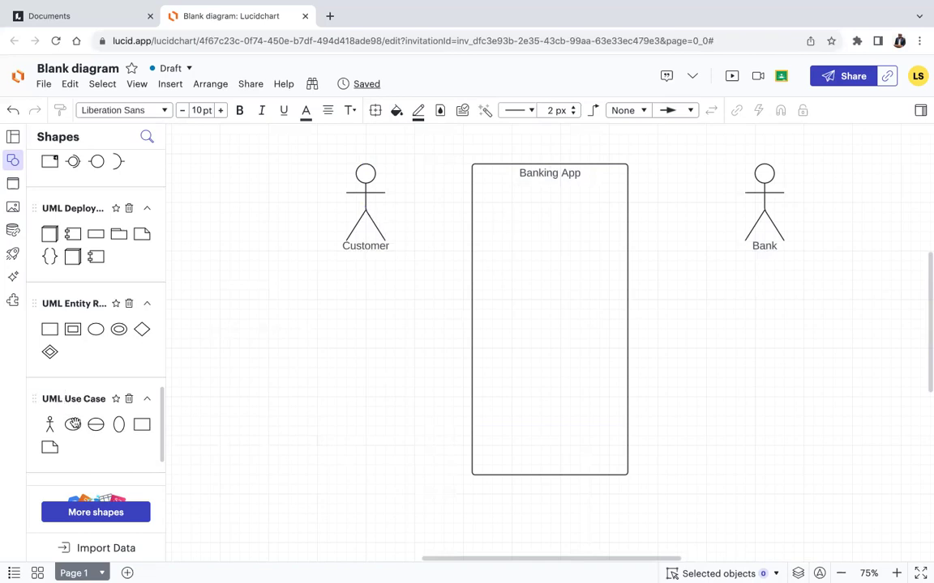
{"action": "left_click_drag", "start_coordinate": [382, 313], "coordinate": [519, 219]}
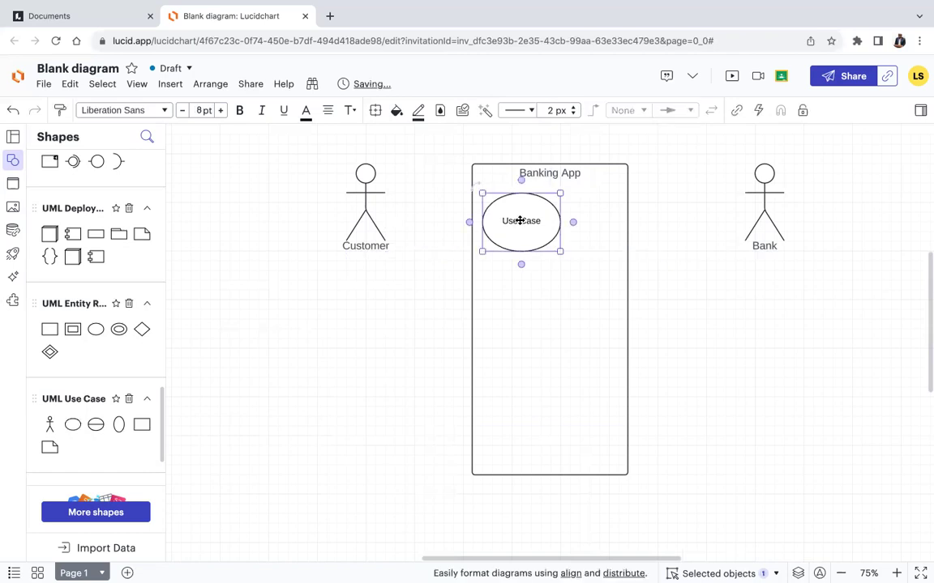
{"action": "double_click", "coordinate": [522, 220]}
{"action": "type", "text": "Login"}
{"action": "key", "text": "Left"}
{"action": "key", "text": "Left"}
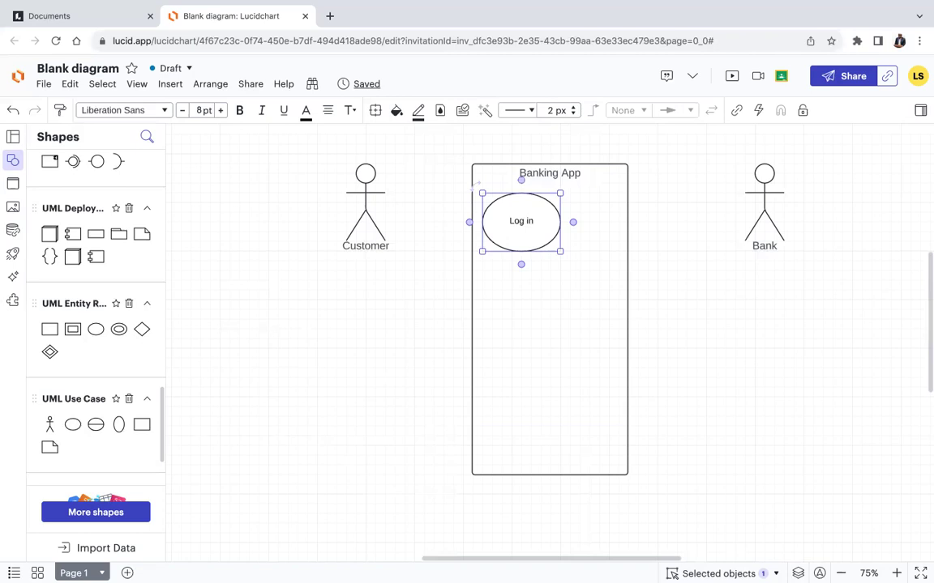
{"action": "left_click", "coordinate": [517, 298]}
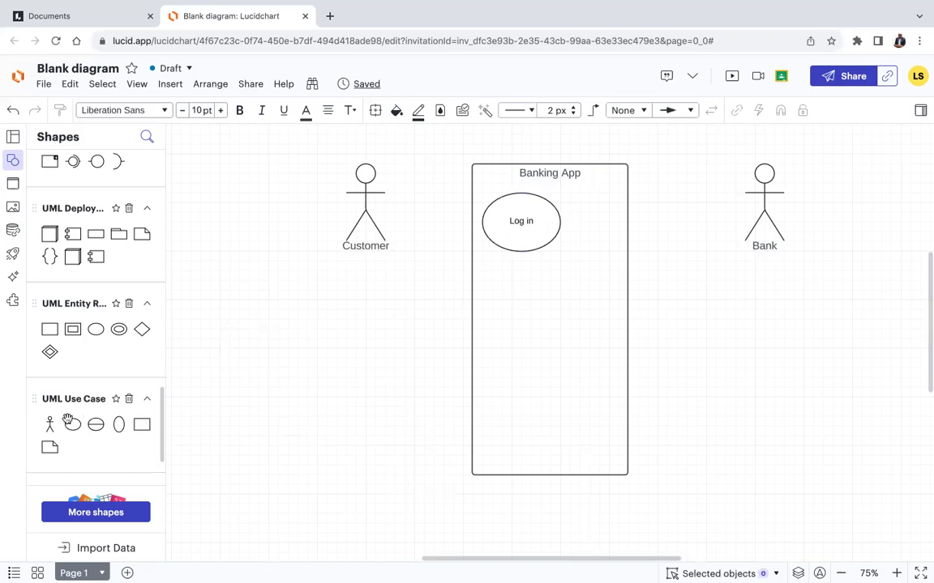
Add a 'Check Balance' use case ellipse below Log in.
{"action": "mouse_move", "coordinate": [72, 425]}
{"action": "left_click_drag", "start_coordinate": [72, 425], "coordinate": [522, 290]}
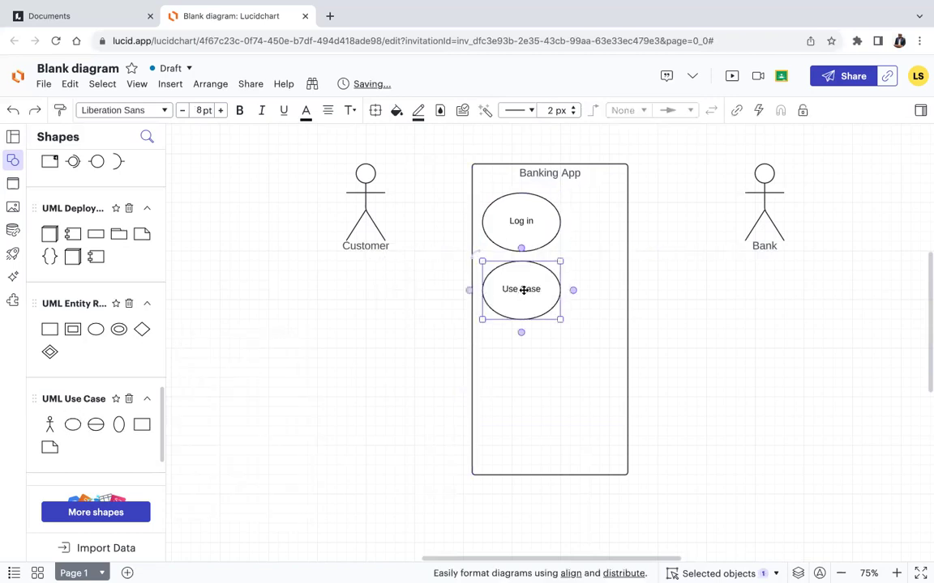
{"action": "double_click", "coordinate": [530, 290]}
{"action": "type", "text": "Check Ban"}
{"action": "key", "text": "BackSpace"}
{"action": "type", "text": "lance"}
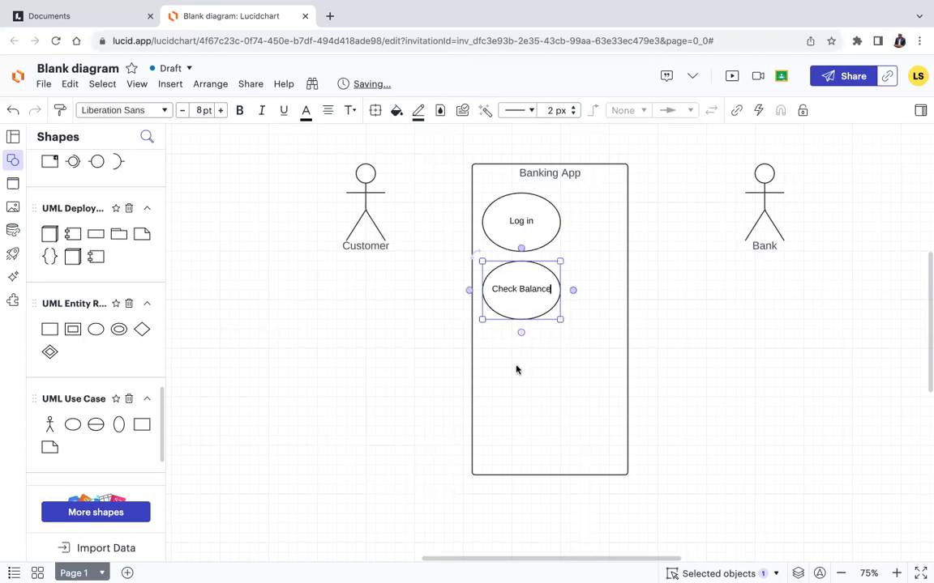
{"action": "left_click", "coordinate": [516, 369]}
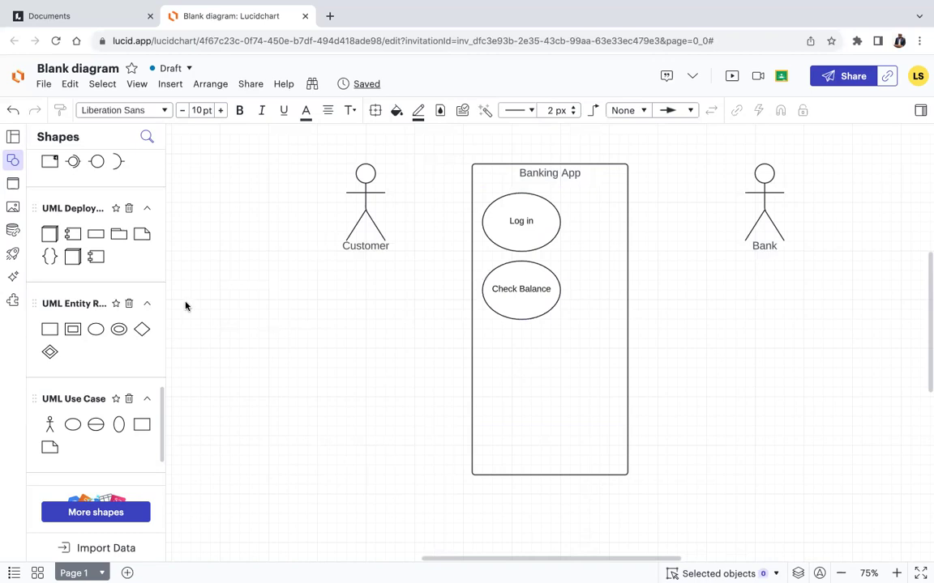
Add a third use case ellipse below Check Balance labelled 'Transfer Funds'.
{"action": "mouse_move", "coordinate": [96, 332]}
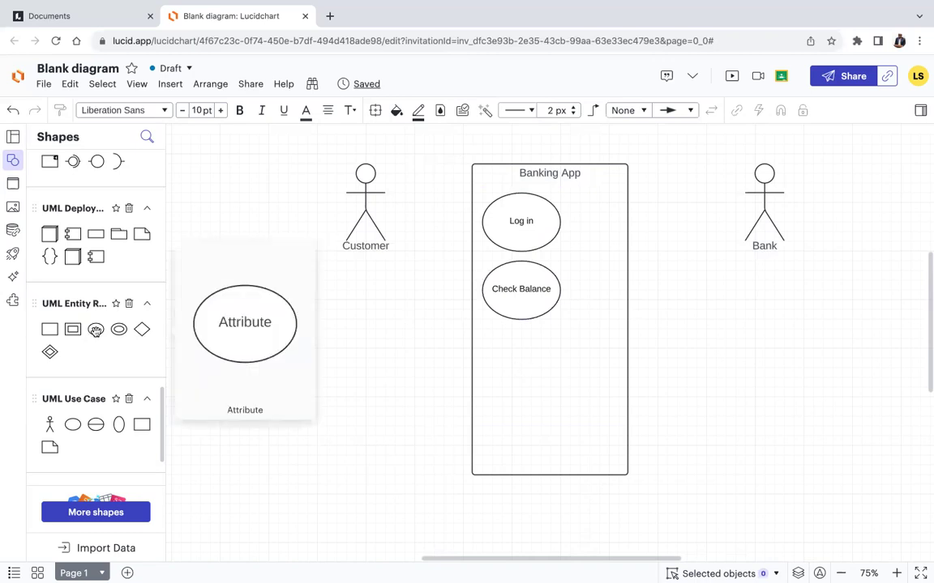
{"action": "left_click_drag", "start_coordinate": [72, 424], "coordinate": [521, 369]}
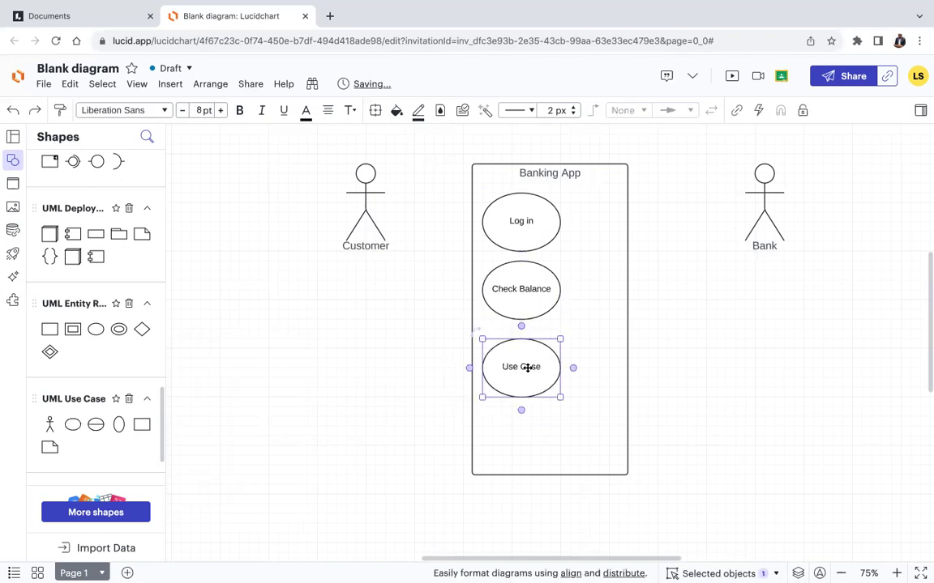
{"action": "double_click", "coordinate": [527, 368]}
{"action": "type", "text": "Transfer Funds"}
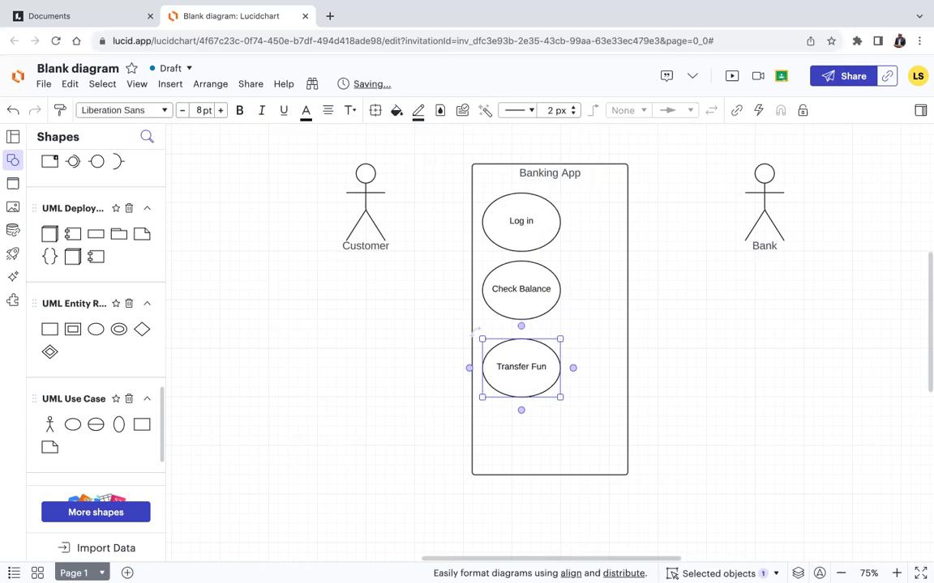